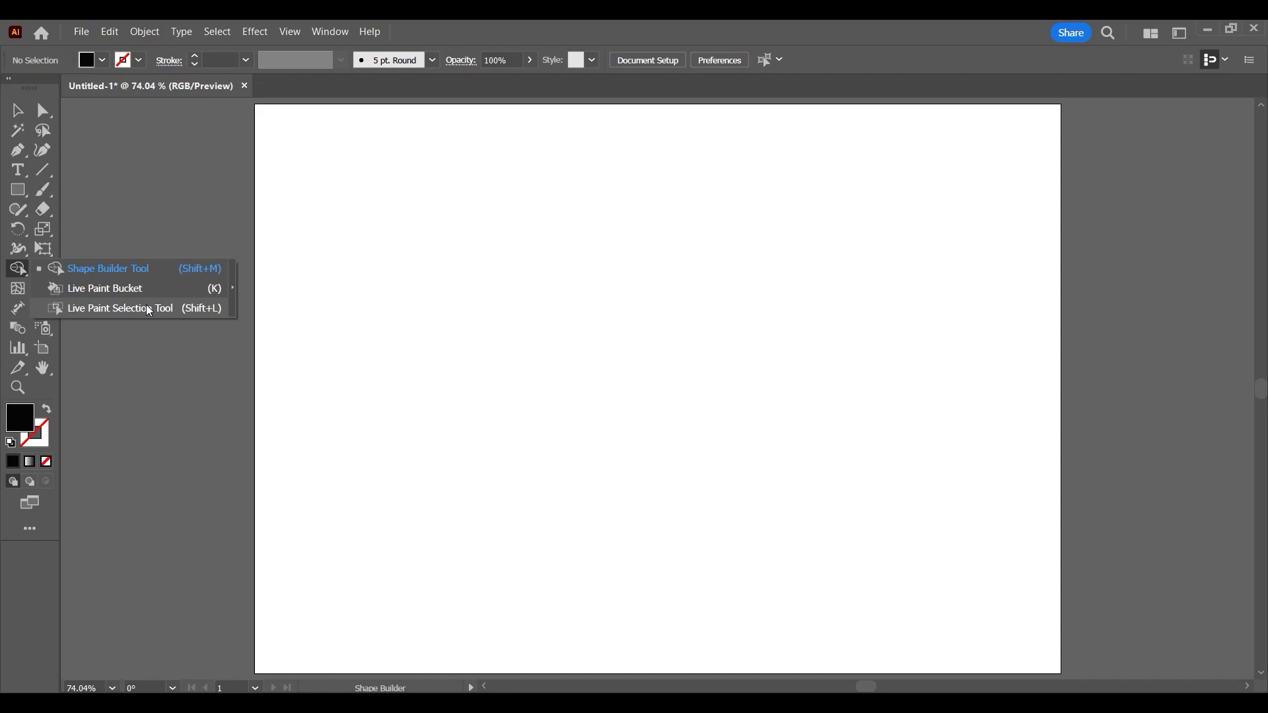
click(20, 271)
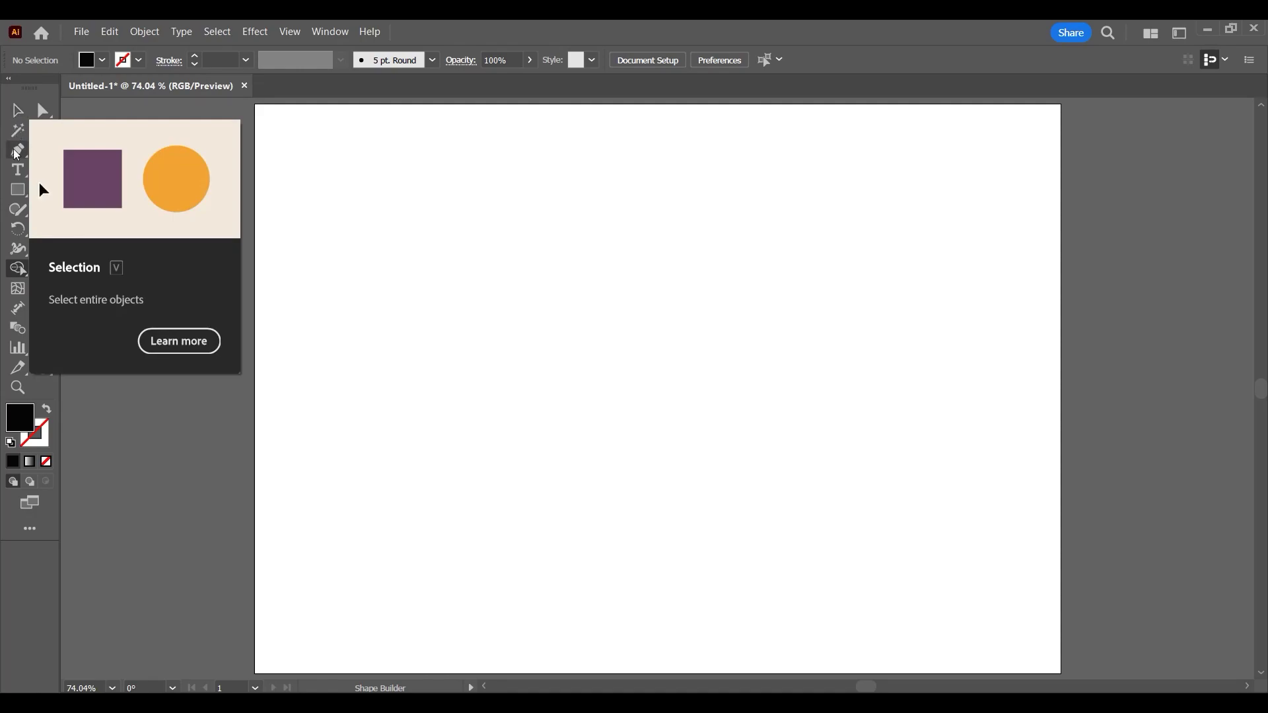
click(20, 271)
click(19, 283)
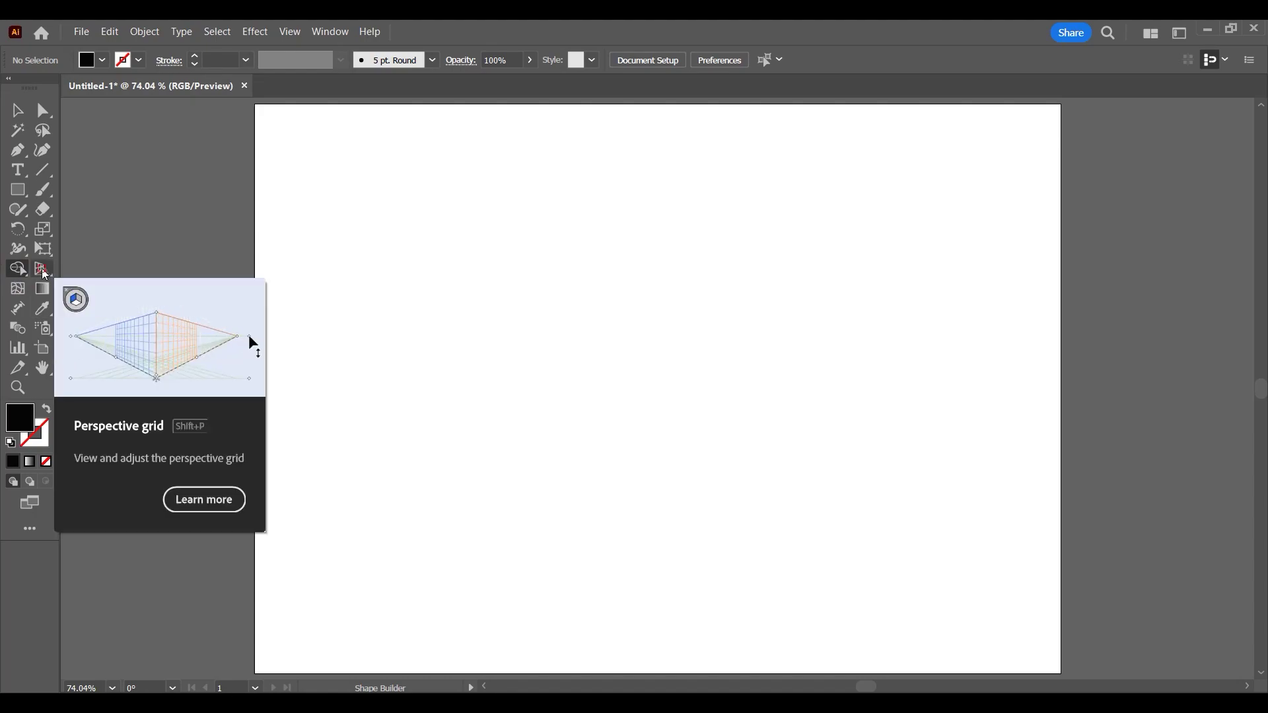
Activate the Perspective Grid tool to display the two-point perspective grid on the artboard.
click(42, 269)
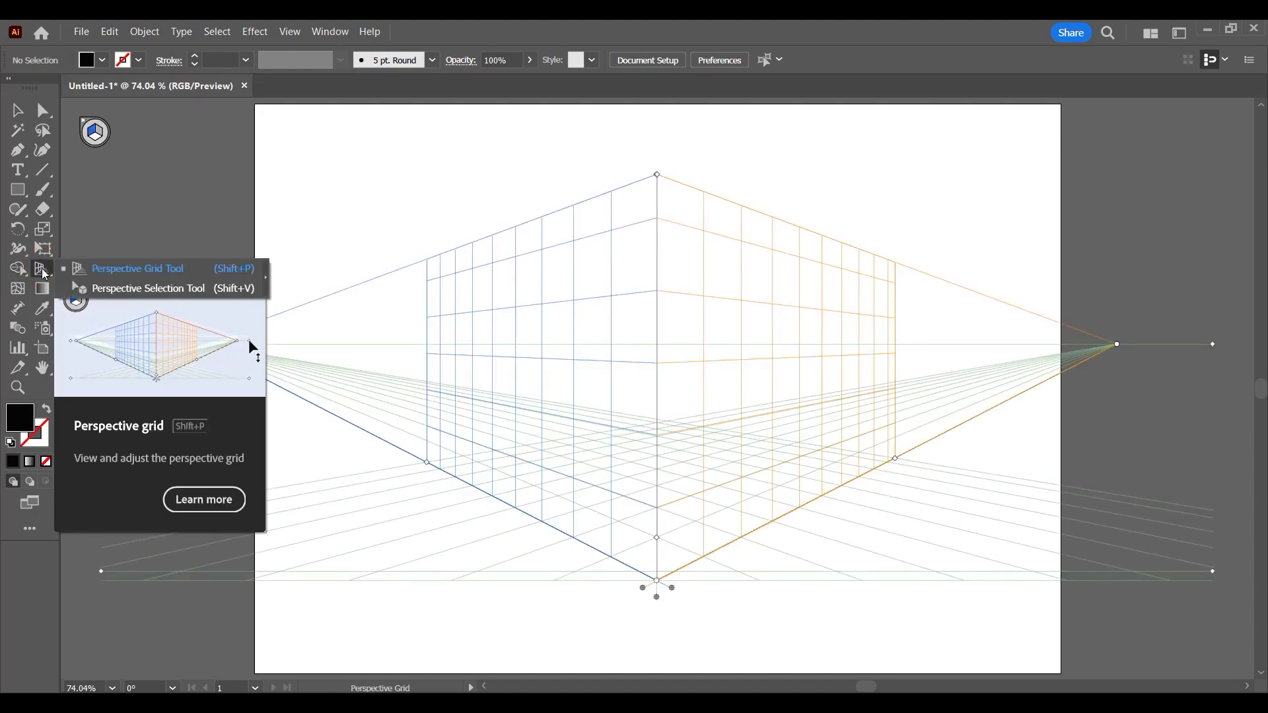
click(107, 271)
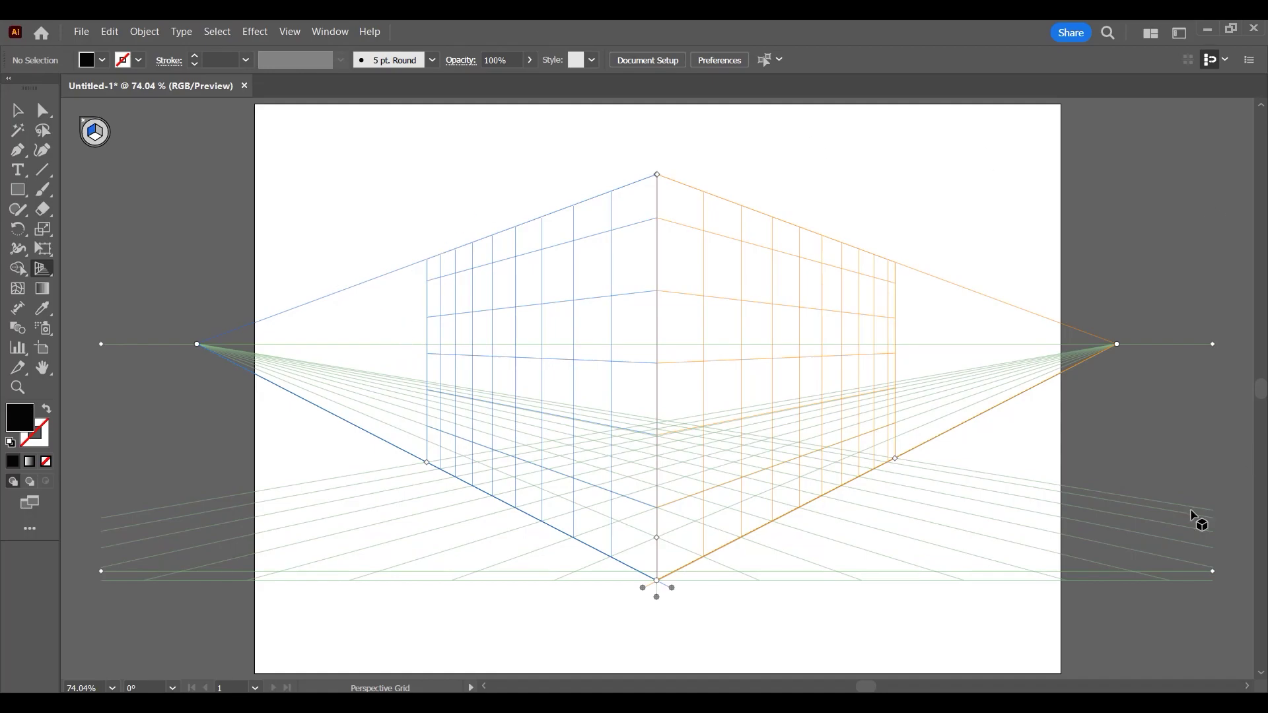
Hide the perspective grid using the plane switching widget.
click(95, 134)
click(84, 121)
click(85, 123)
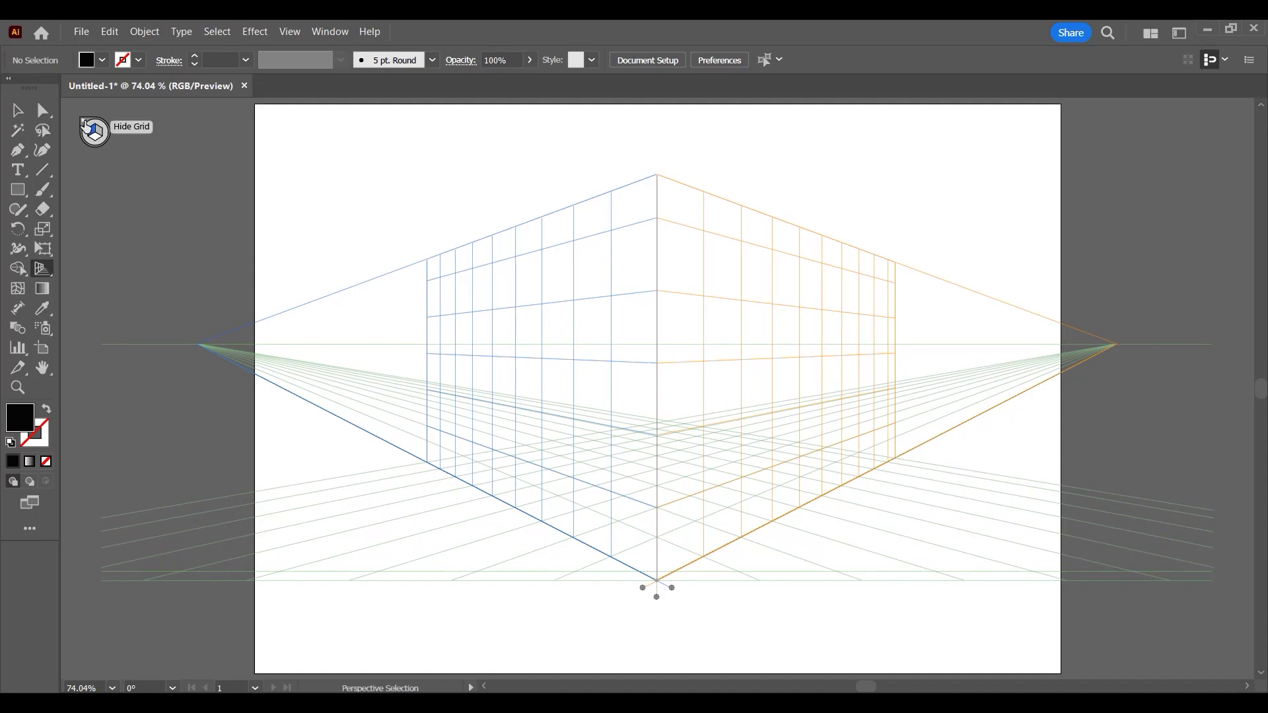
click(84, 123)
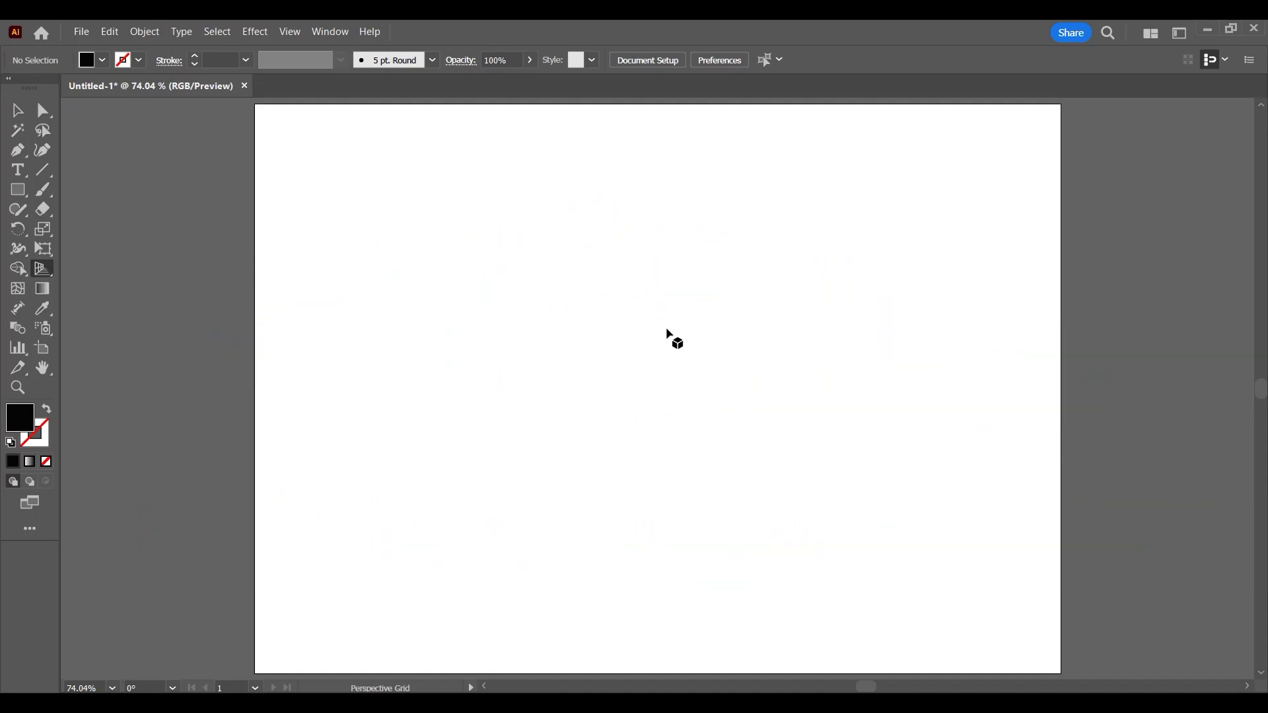
Show the perspective grid with the Show Grid command, and hide it with Hide Grid.
click(287, 29)
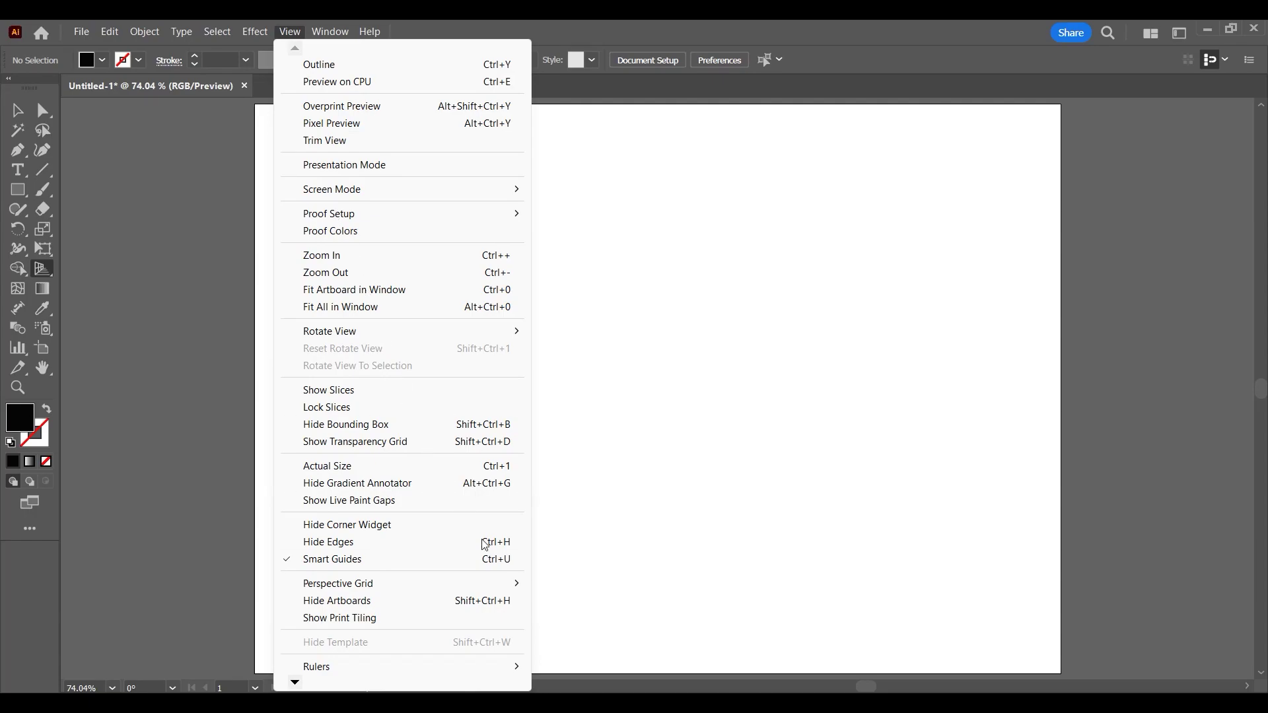
mouse_move(489, 583)
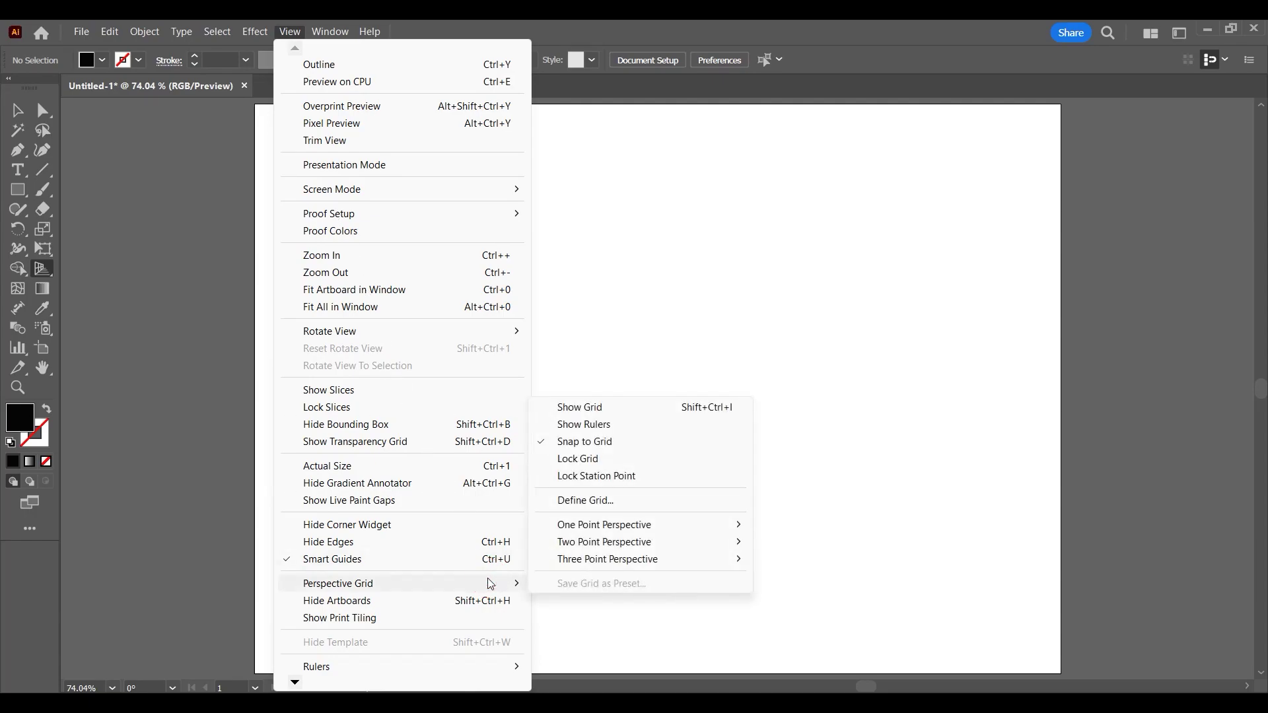
click(614, 413)
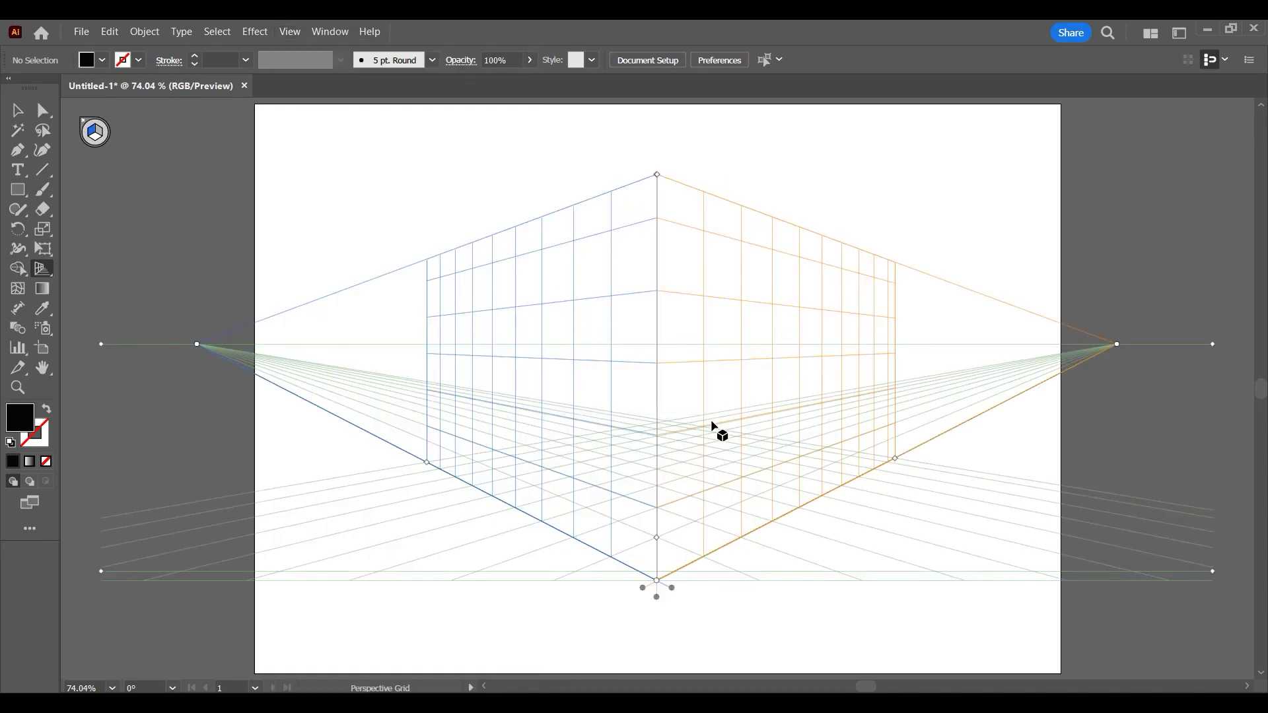
click(290, 31)
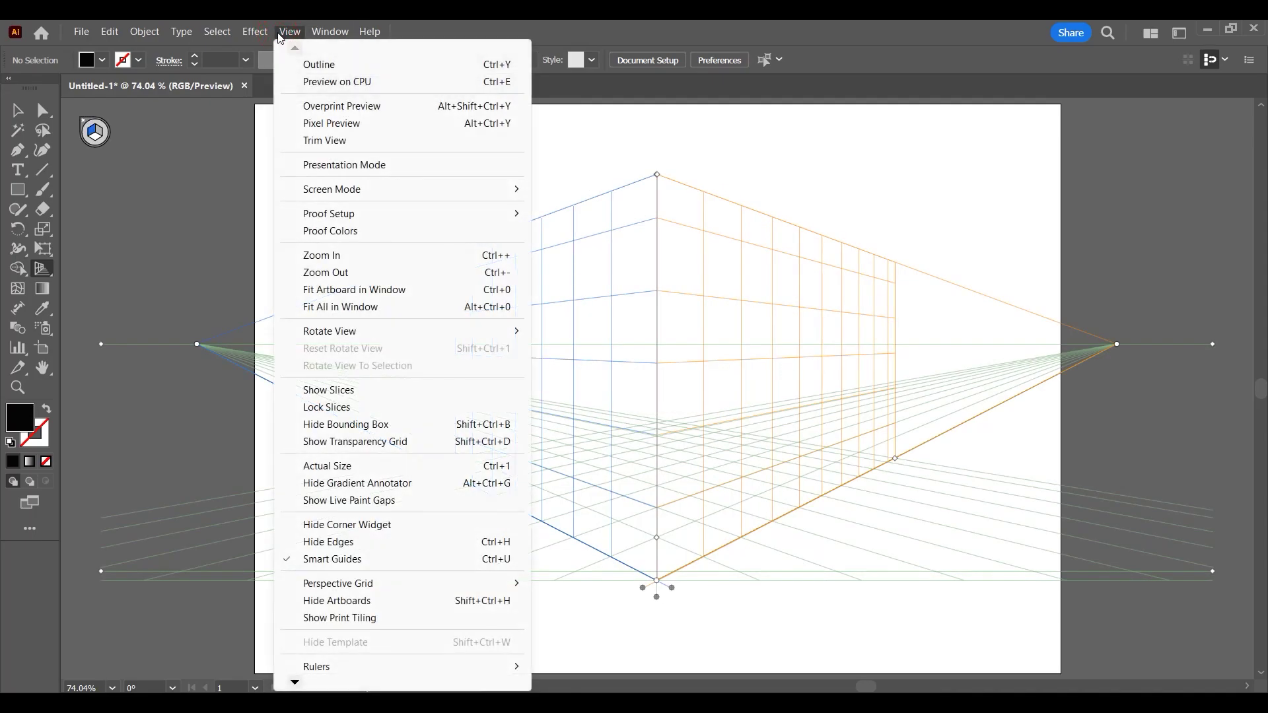
mouse_move(494, 588)
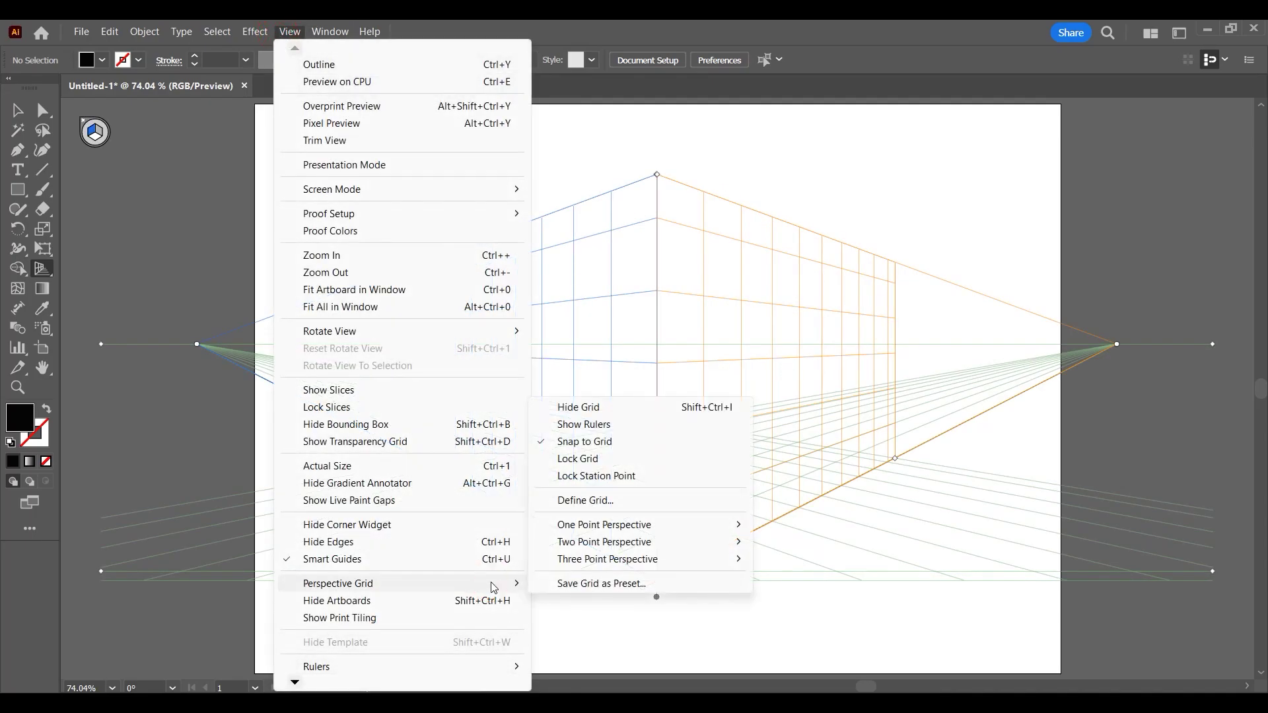
click(592, 414)
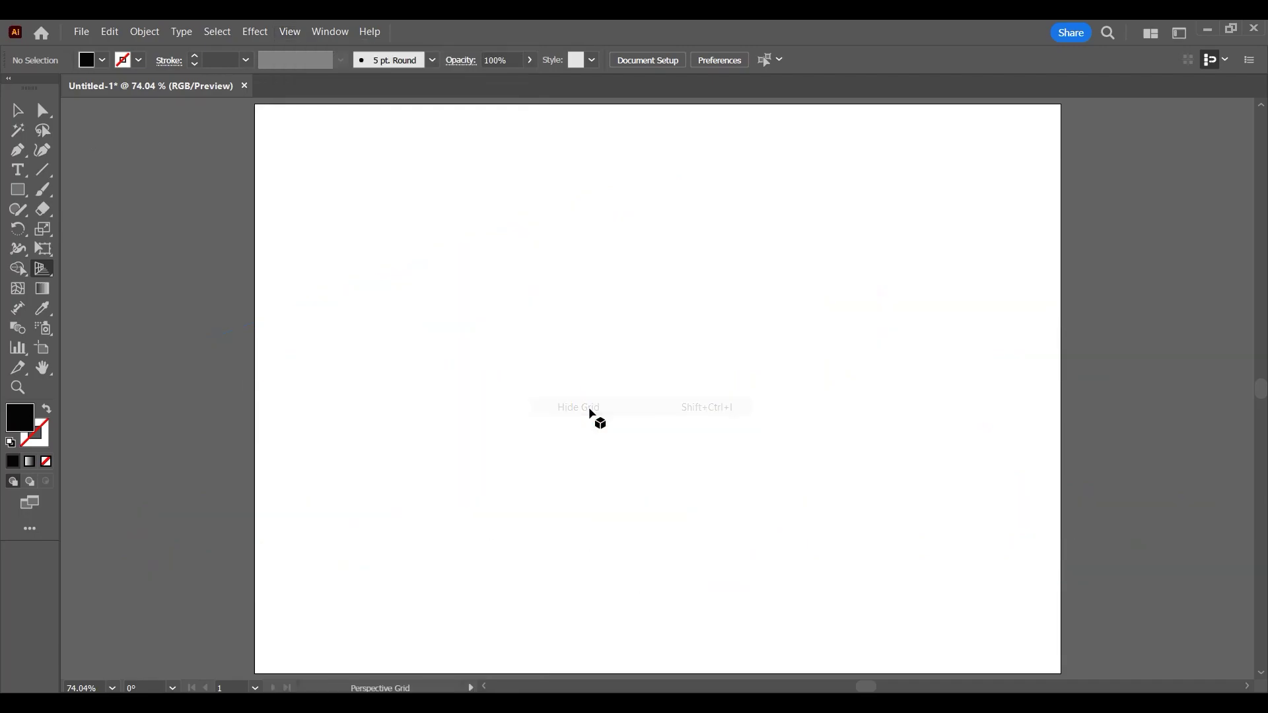
Redisplay the perspective grid by reactivating its tool, and toggle the grid's visibility off and on.
click(42, 271)
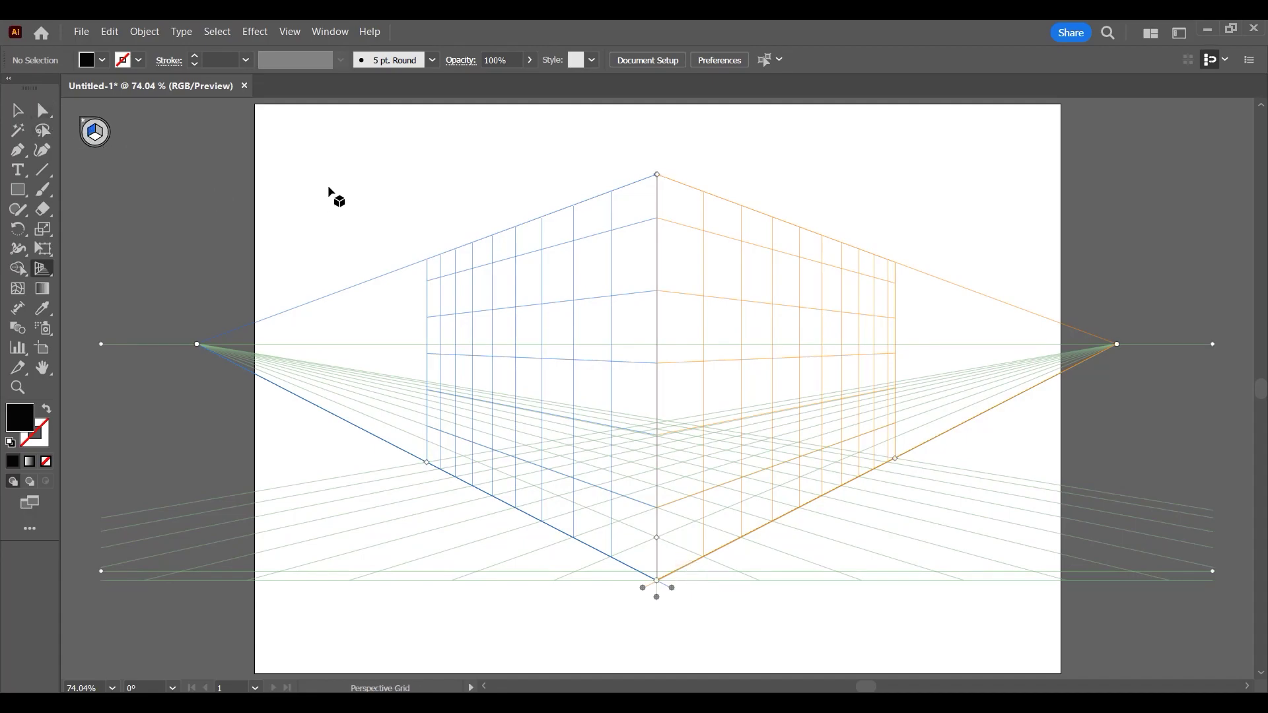
key(shift+v)
key(ctrl+shift+i)
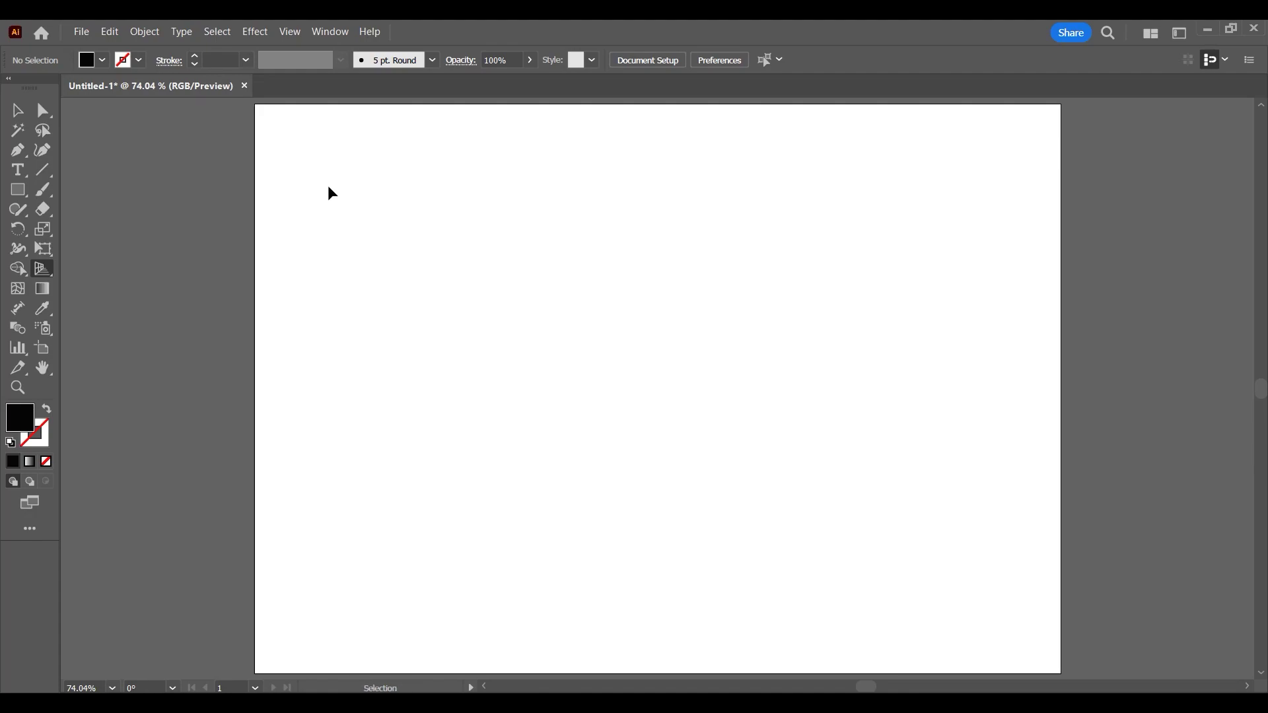
key(ctrl+shift+i)
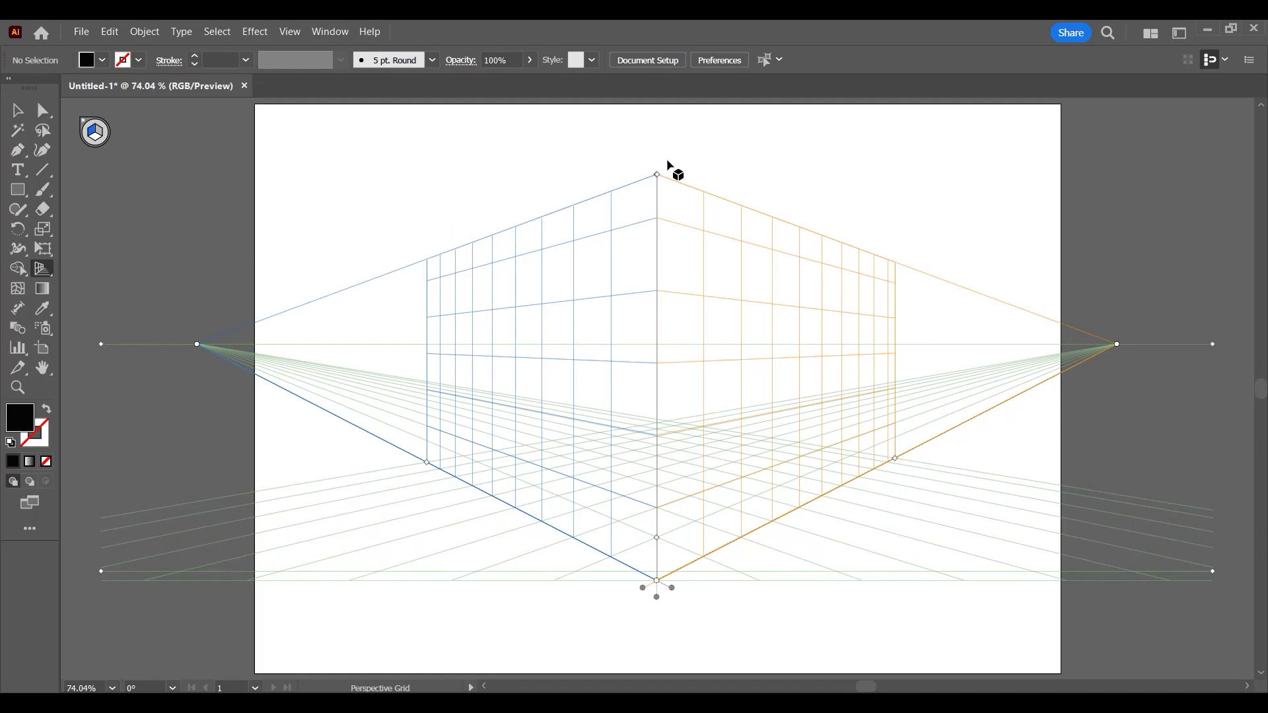
Switch the perspective grid to the one-point [1P-Normal View] preset.
click(291, 32)
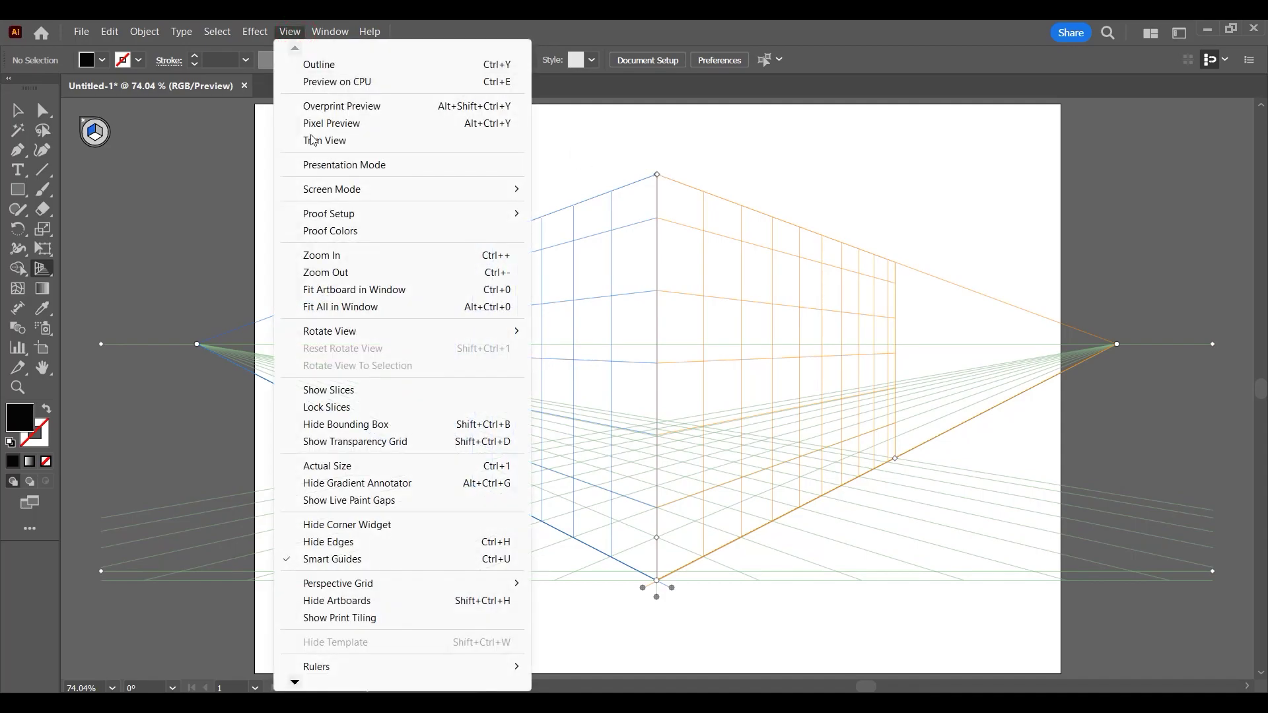
mouse_move(417, 583)
mouse_move(614, 532)
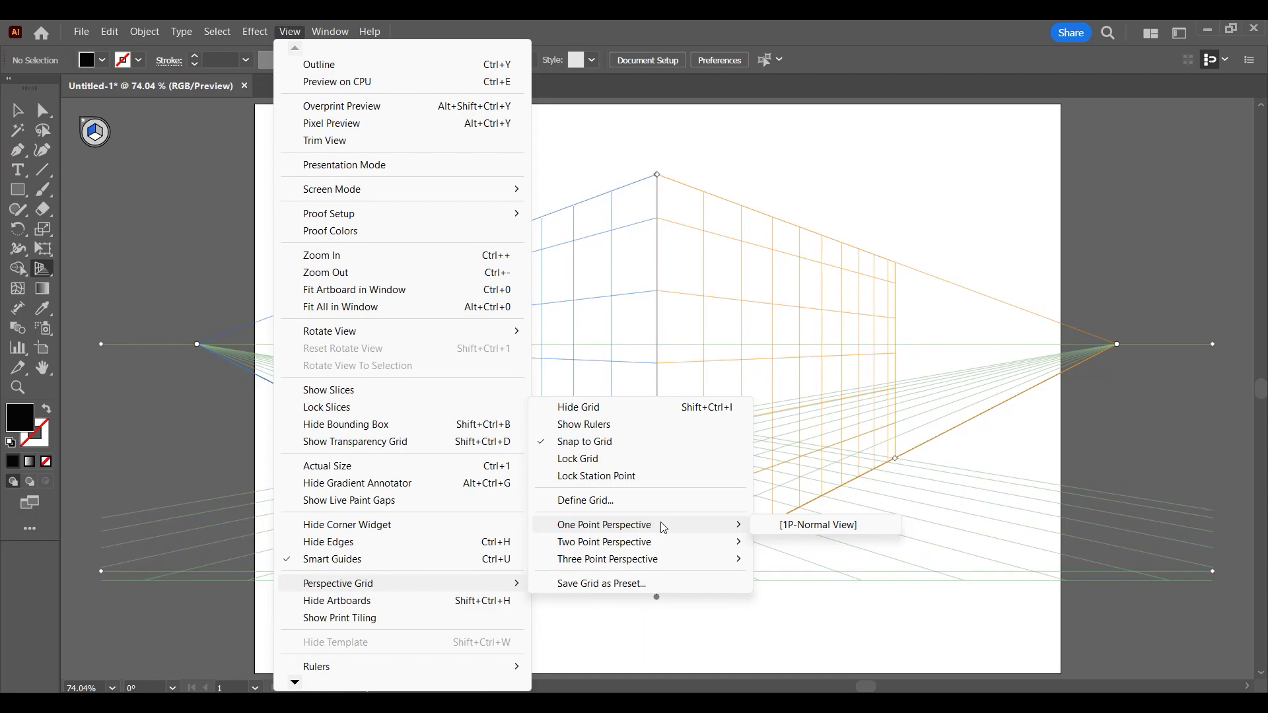
mouse_move(664, 543)
click(789, 528)
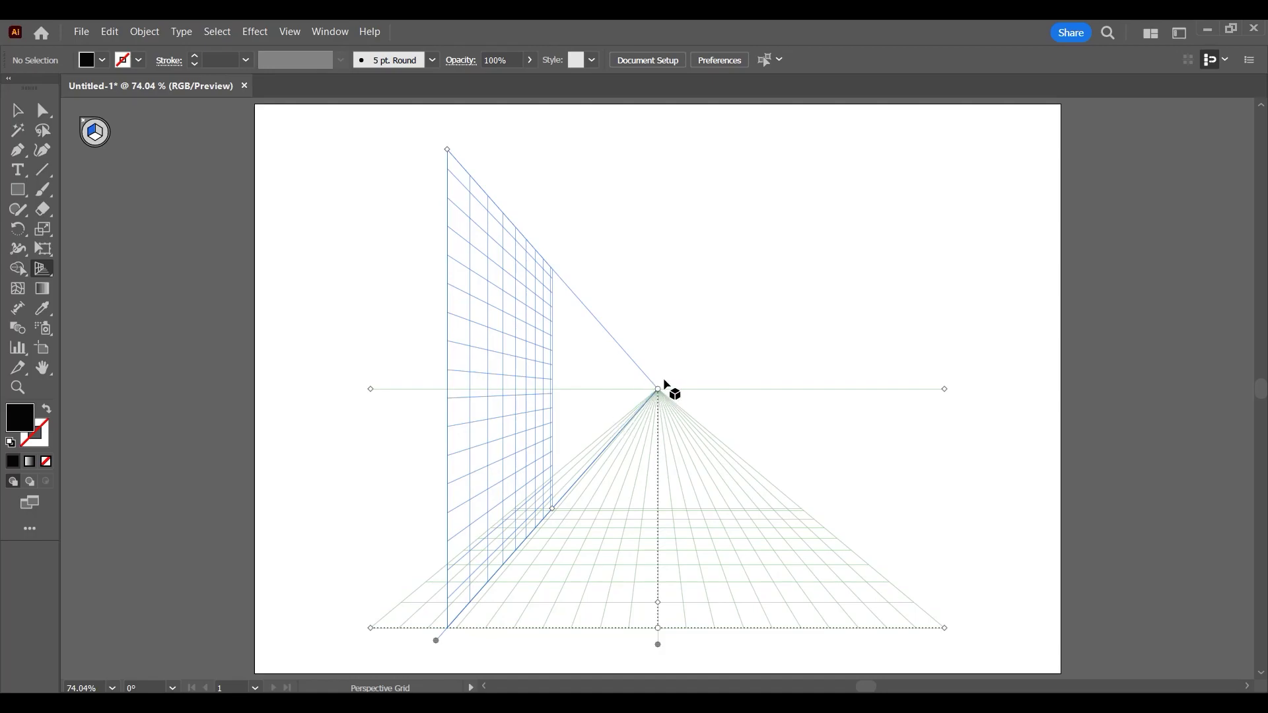
Switch the perspective grid to the three-point preset and inspect its side and lower vanishing points.
click(290, 31)
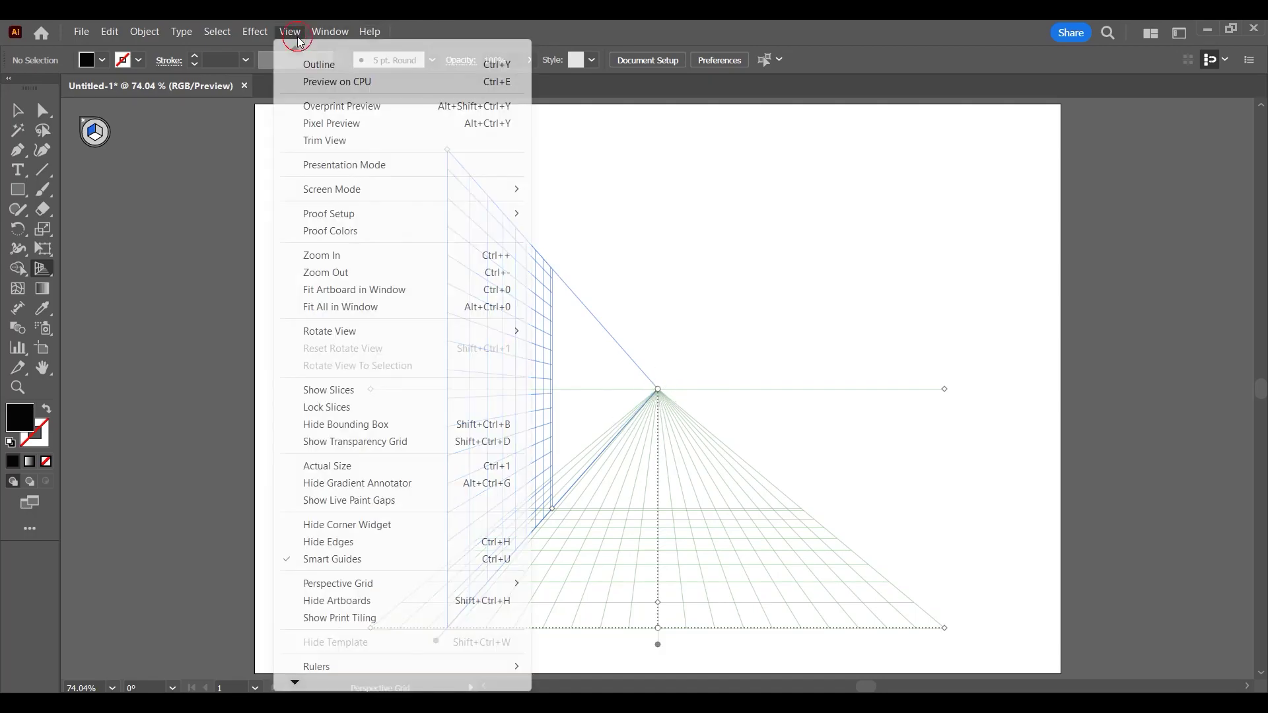
mouse_move(508, 584)
mouse_move(623, 567)
click(814, 559)
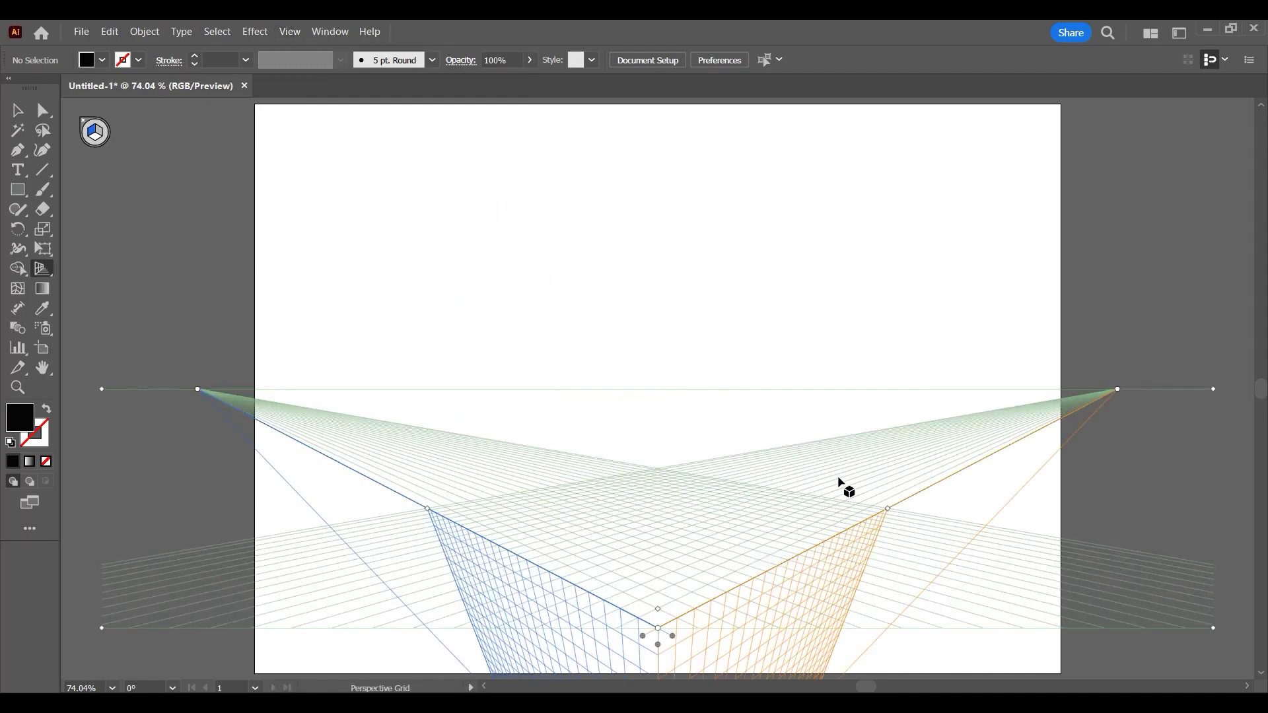
scroll(826, 543, down, 2)
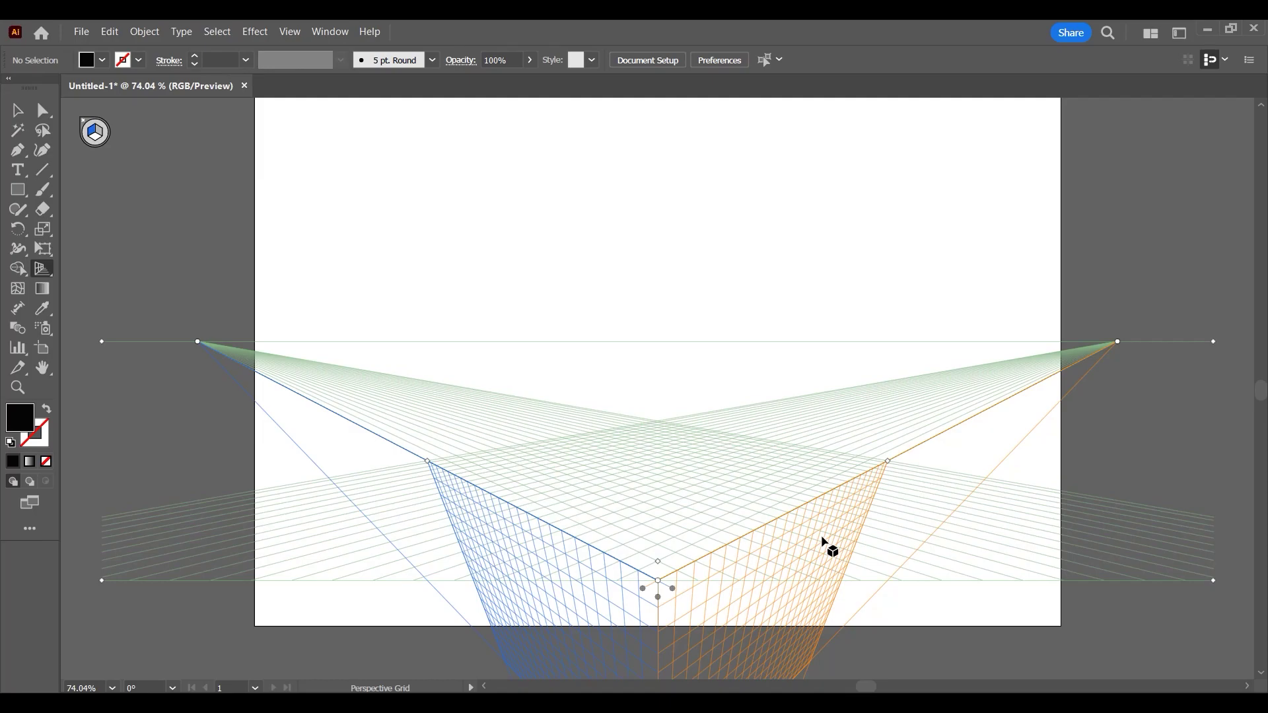
scroll(826, 544, down, 2)
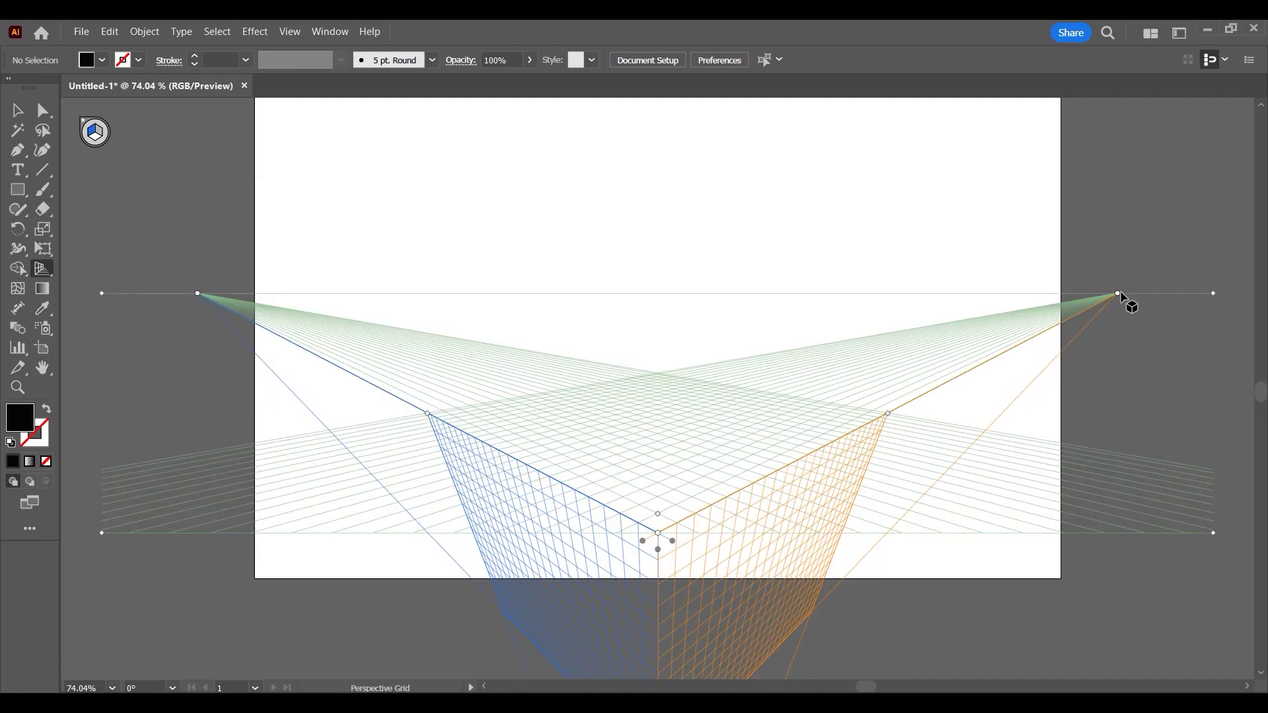
scroll(977, 425, down, 5)
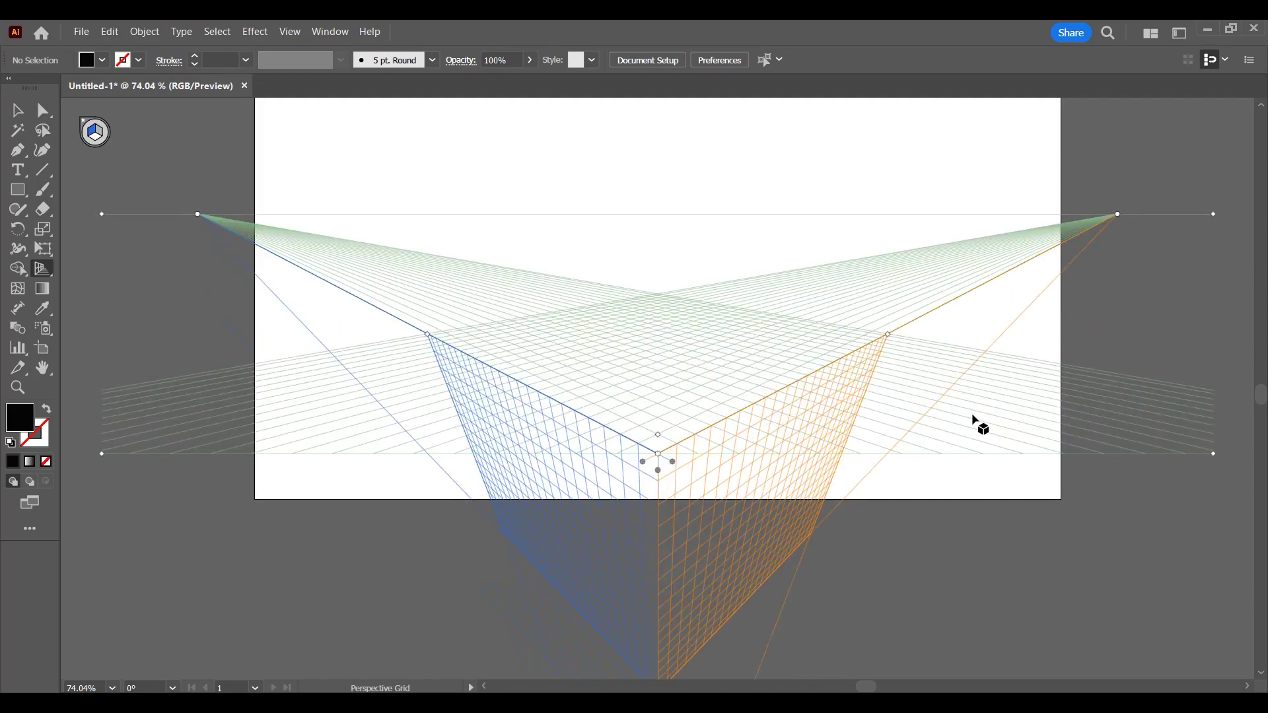
scroll(976, 425, down, 1)
scroll(842, 492, down, 9)
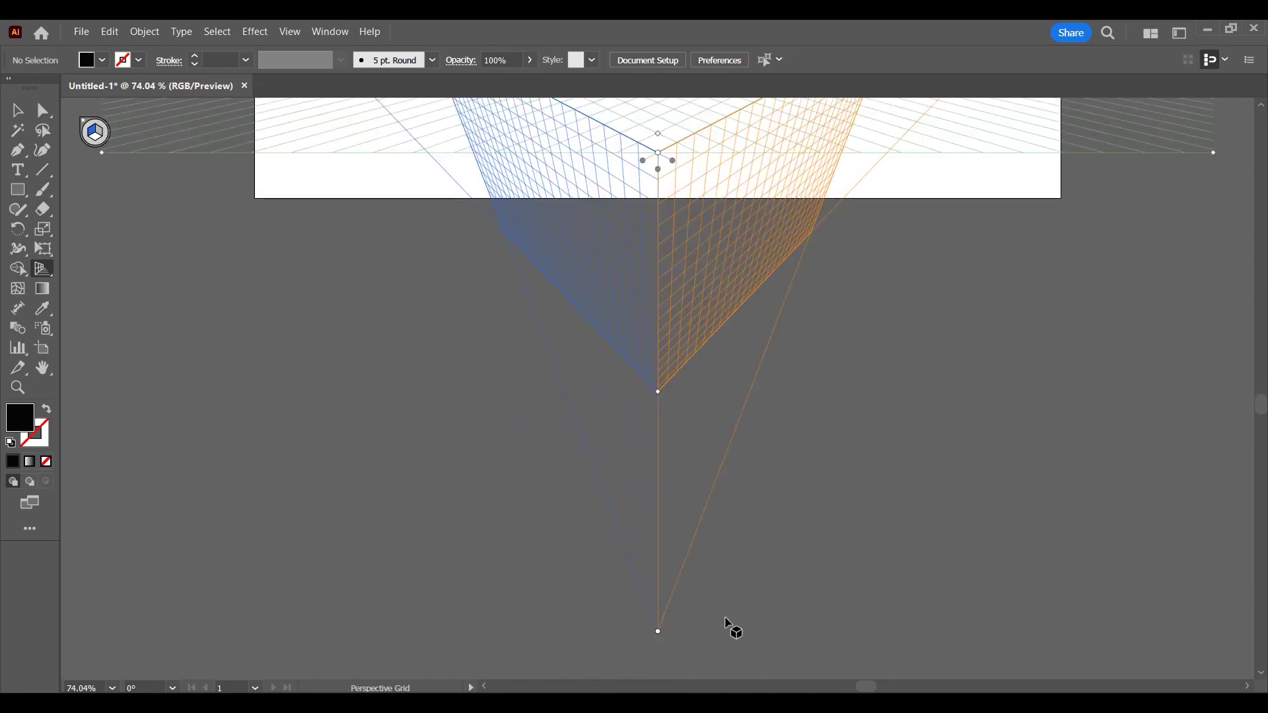
scroll(732, 597, up, 11)
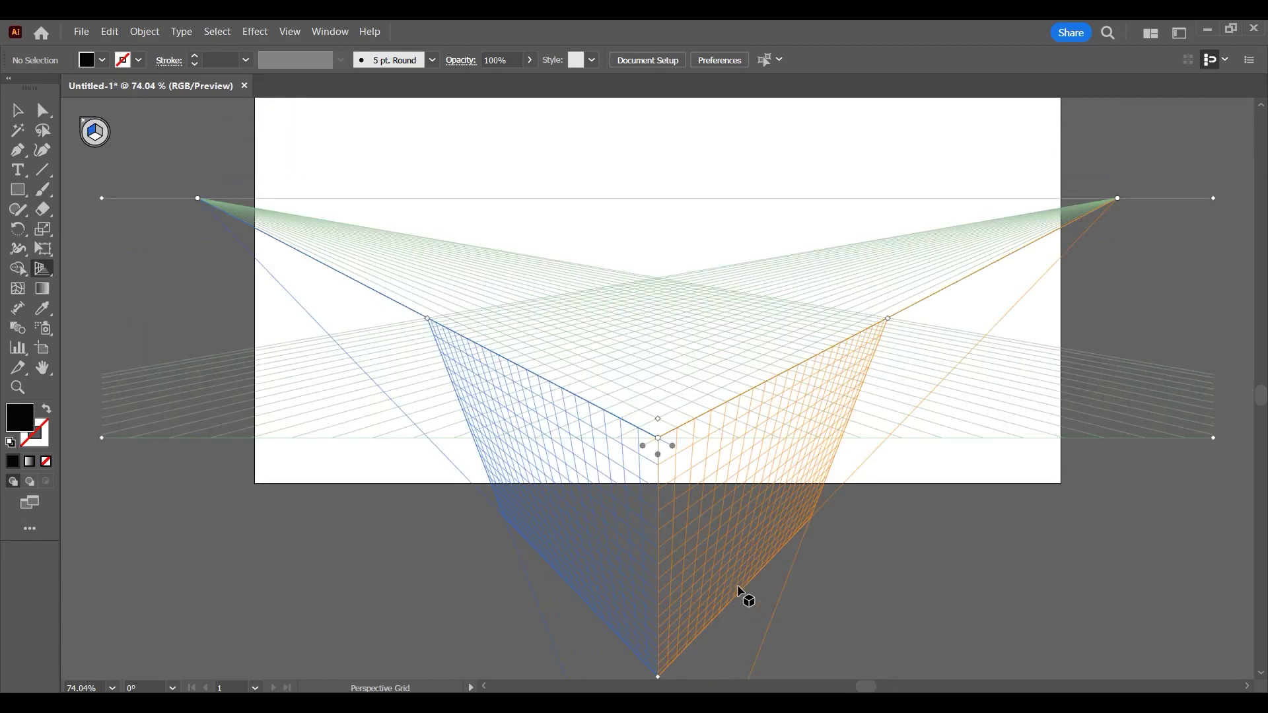
Set the perspective grid to the two-point normal preset and fit the artboard in the window.
click(290, 32)
mouse_move(429, 583)
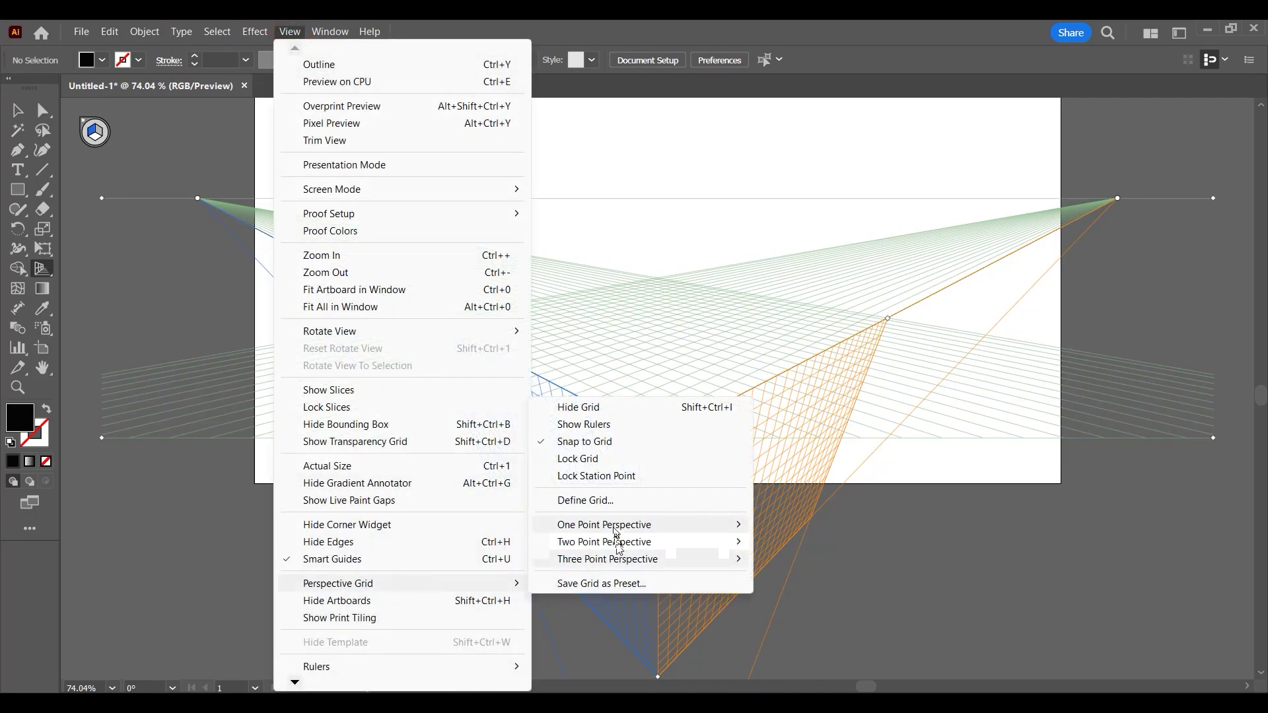
mouse_move(597, 542)
click(888, 541)
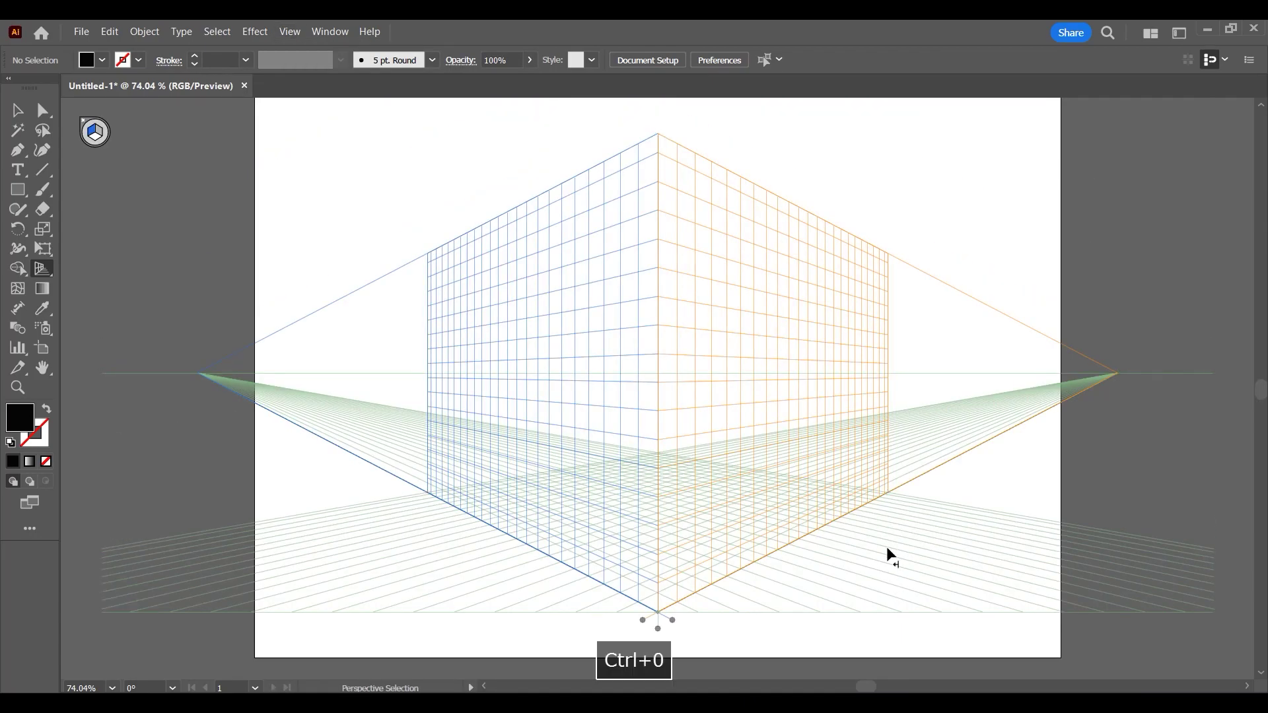
key(ctrl+0)
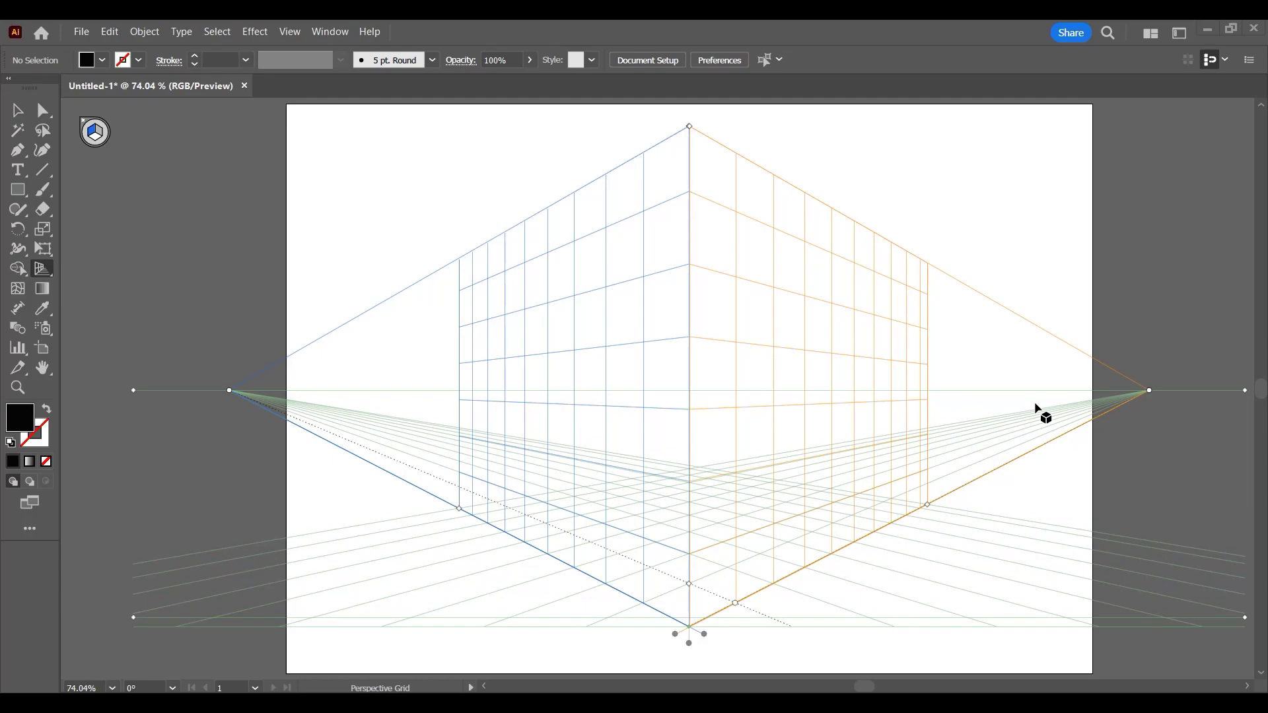
Hide the perspective grid, activate the Selection tool, and show the grid again.
key(ctrl+shift+i)
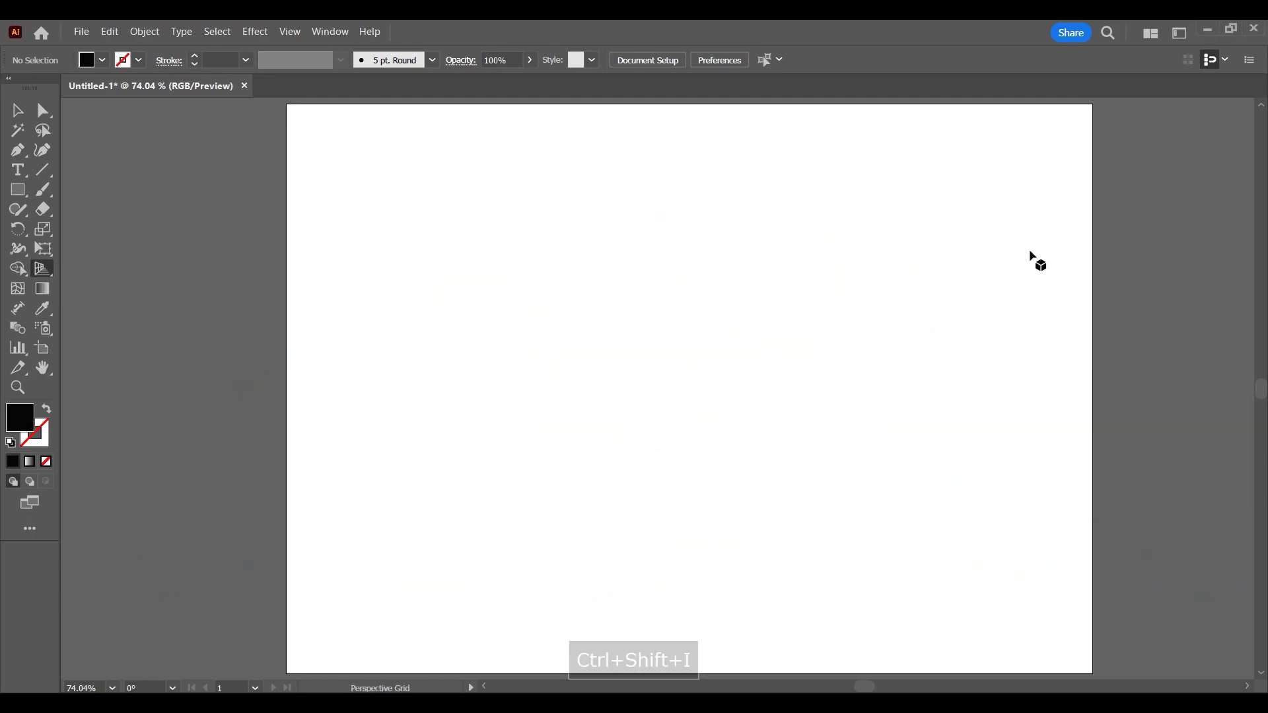
key(v)
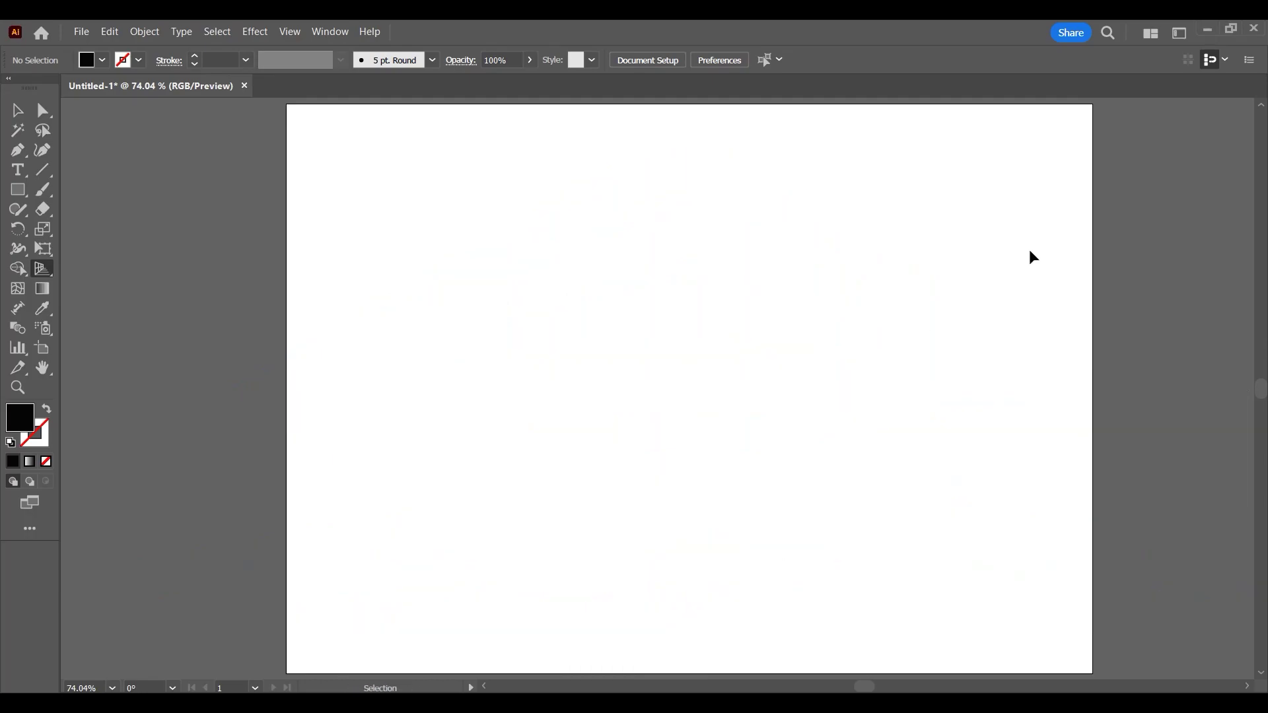
key(ctrl+shift+i)
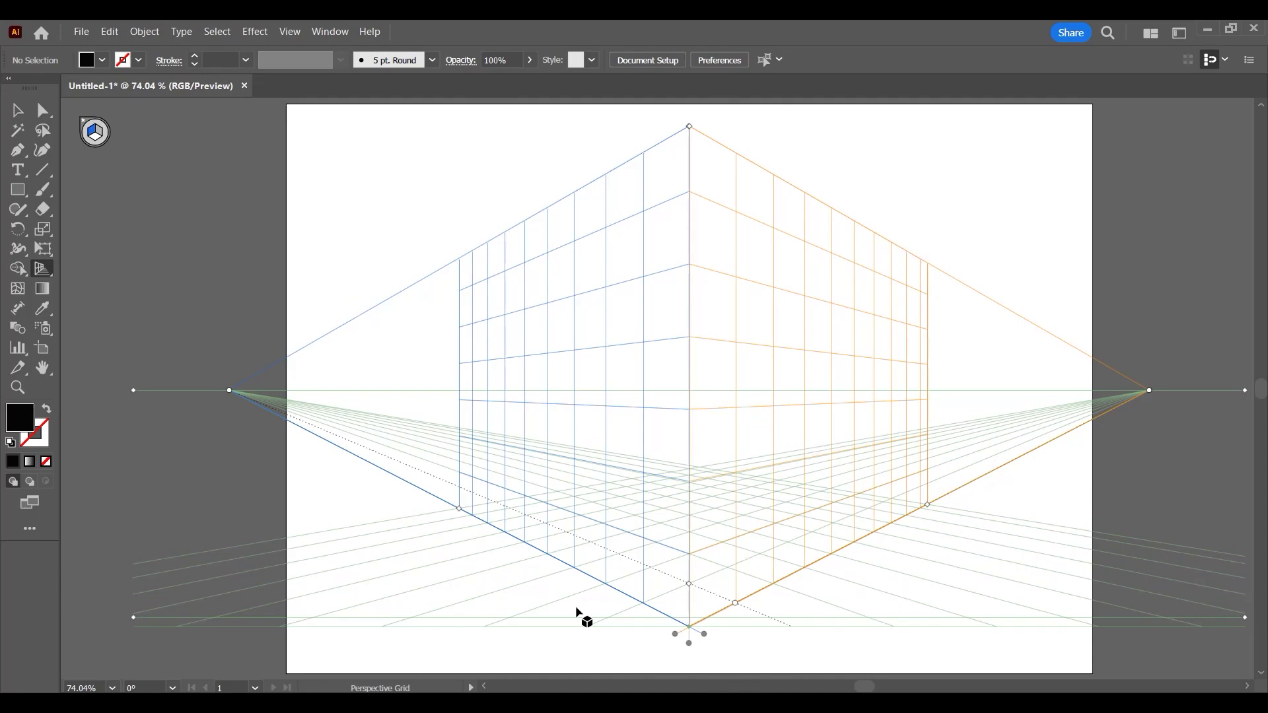
Move the whole perspective grid slightly left on the artboard and adjust its right and left vanishing points.
drag(1246, 617, 1190, 613)
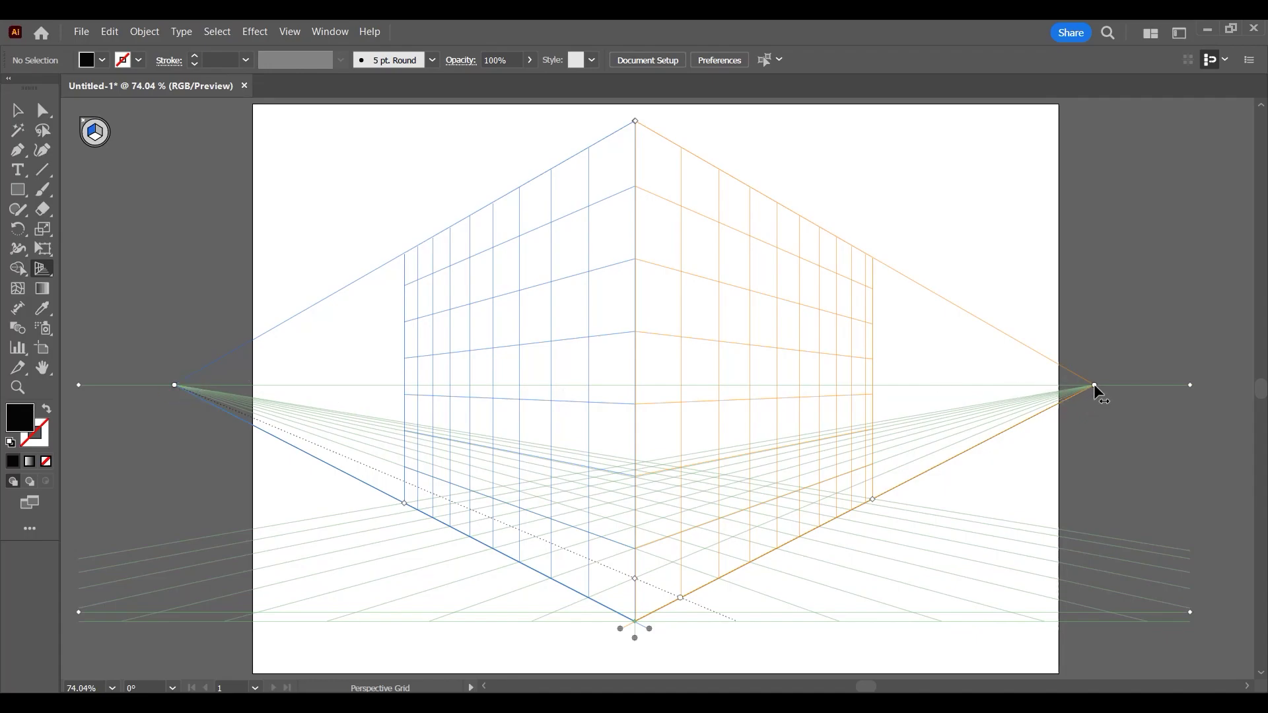
mouse_move(1094, 385)
mouse_down()
mouse_move(815, 385)
mouse_move(1186, 395)
mouse_move(846, 399)
mouse_move(1118, 399)
mouse_move(1093, 396)
mouse_up()
drag(173, 385, 243, 397)
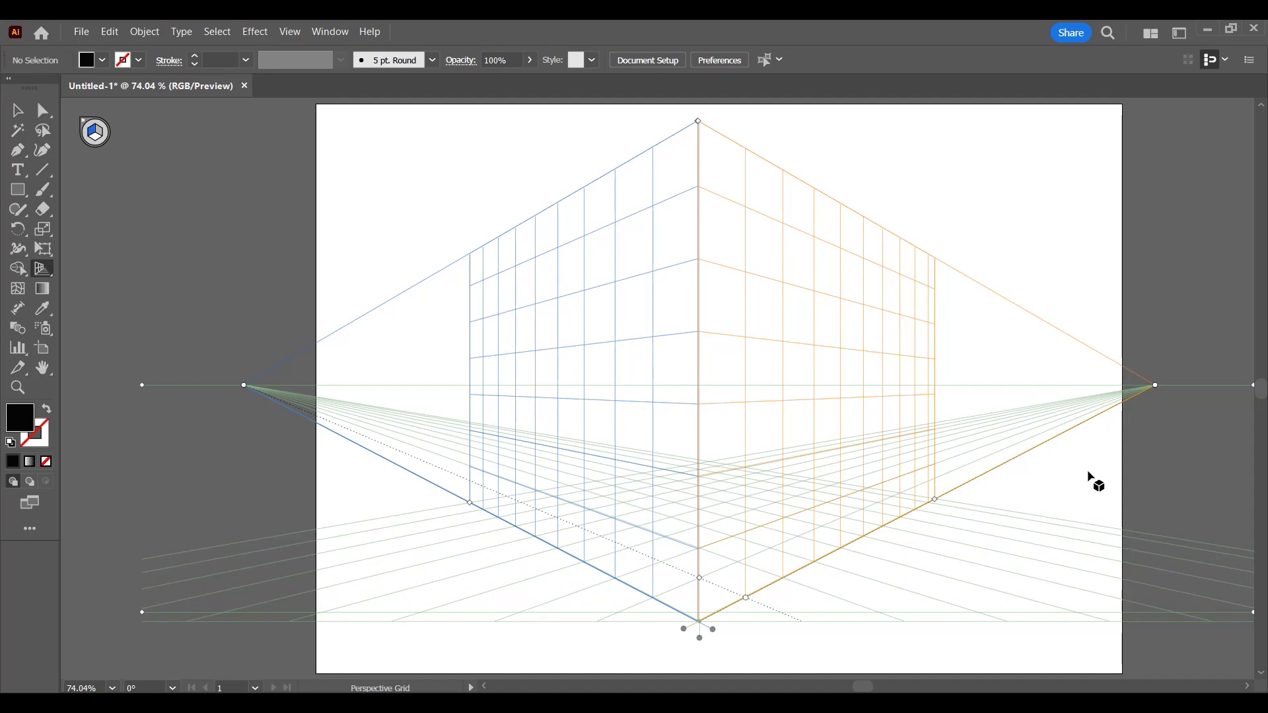
scroll(1090, 476, right, 2)
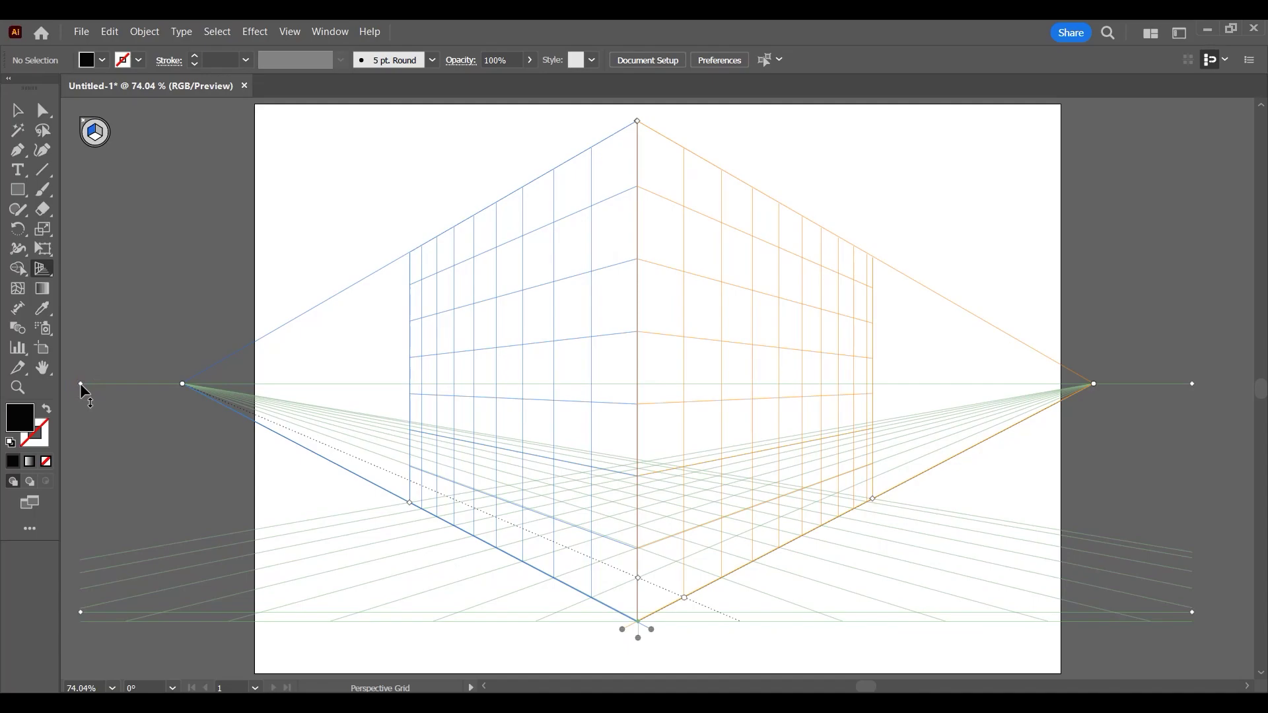
Adjust the grid's horizon level and reposition the left, right and ground planes with their plane controls.
drag(81, 383, 152, 383)
drag(652, 629, 655, 575)
click(620, 629)
drag(623, 634, 651, 635)
click(640, 638)
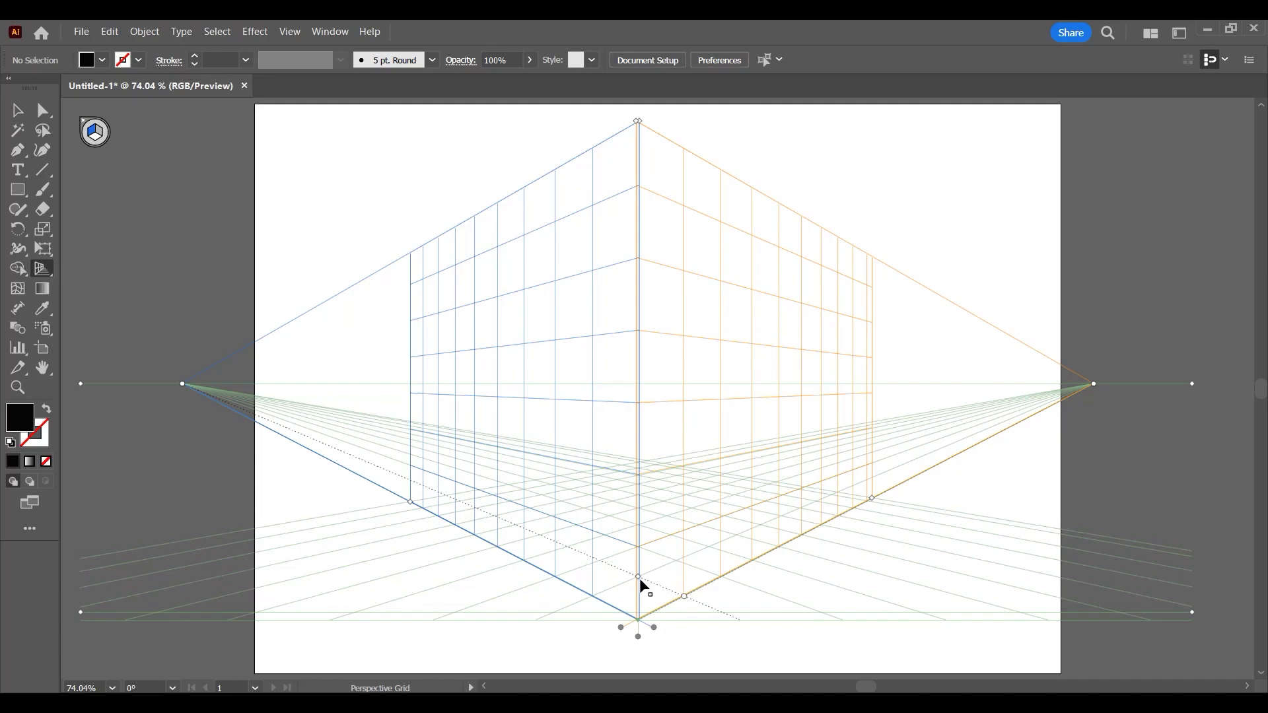
Adjust the perspective grid's cell size with the grid cell size control, trying finer cells and settling on medium ones.
mouse_move(638, 575)
mouse_down()
mouse_move(636, 443)
mouse_move(633, 585)
mouse_up()
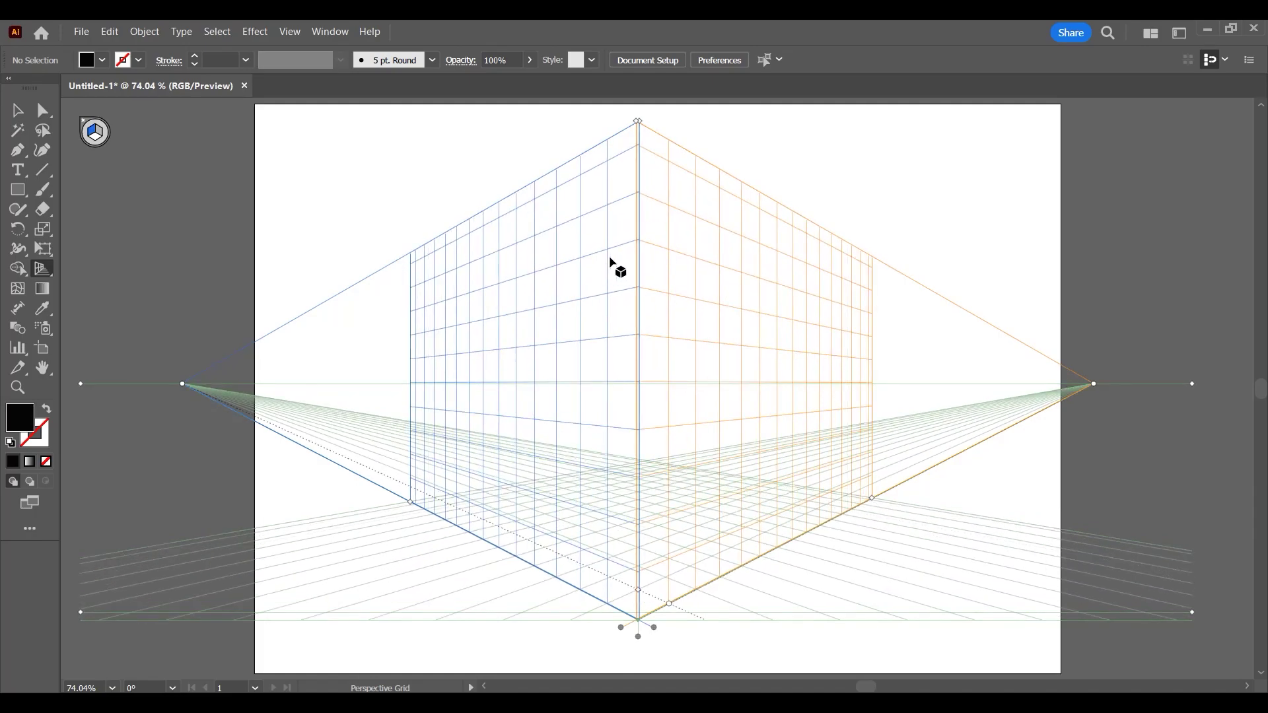
drag(669, 603, 862, 613)
With the Rectangle tool active, switch the active plane from left to right and horizontal, and back to the left grid.
click(18, 191)
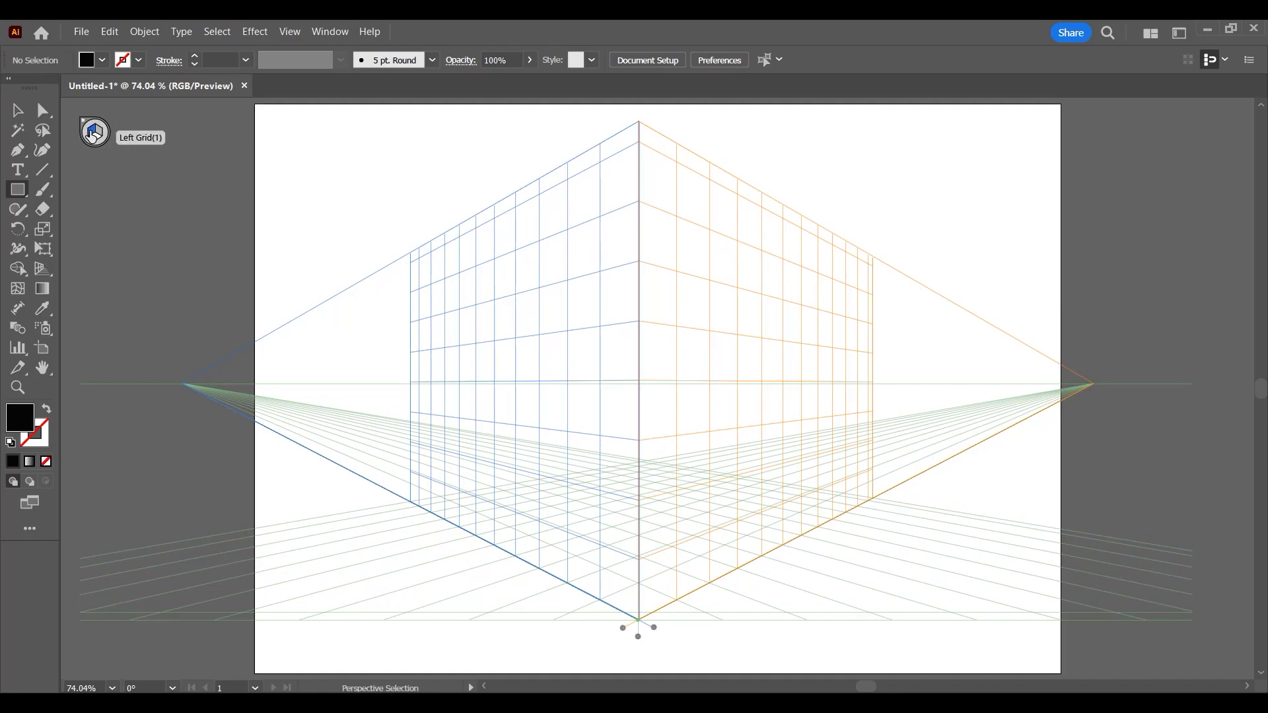
click(94, 135)
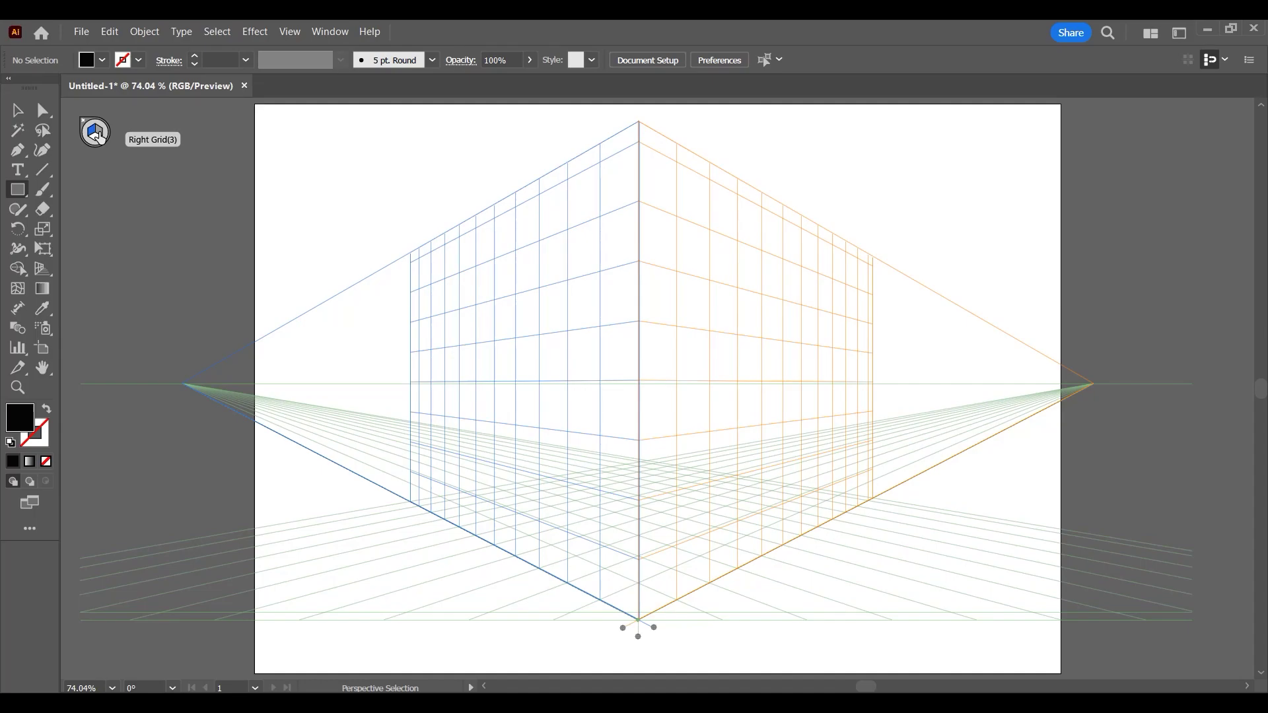
click(98, 136)
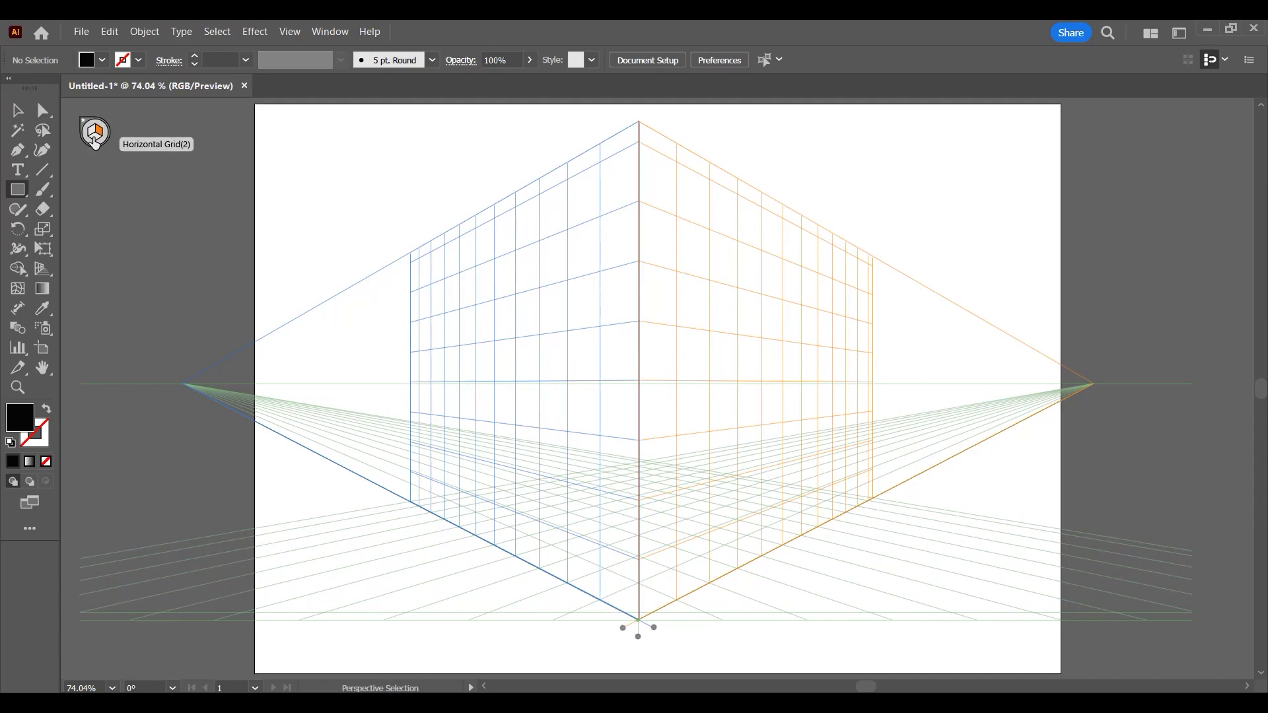
click(95, 141)
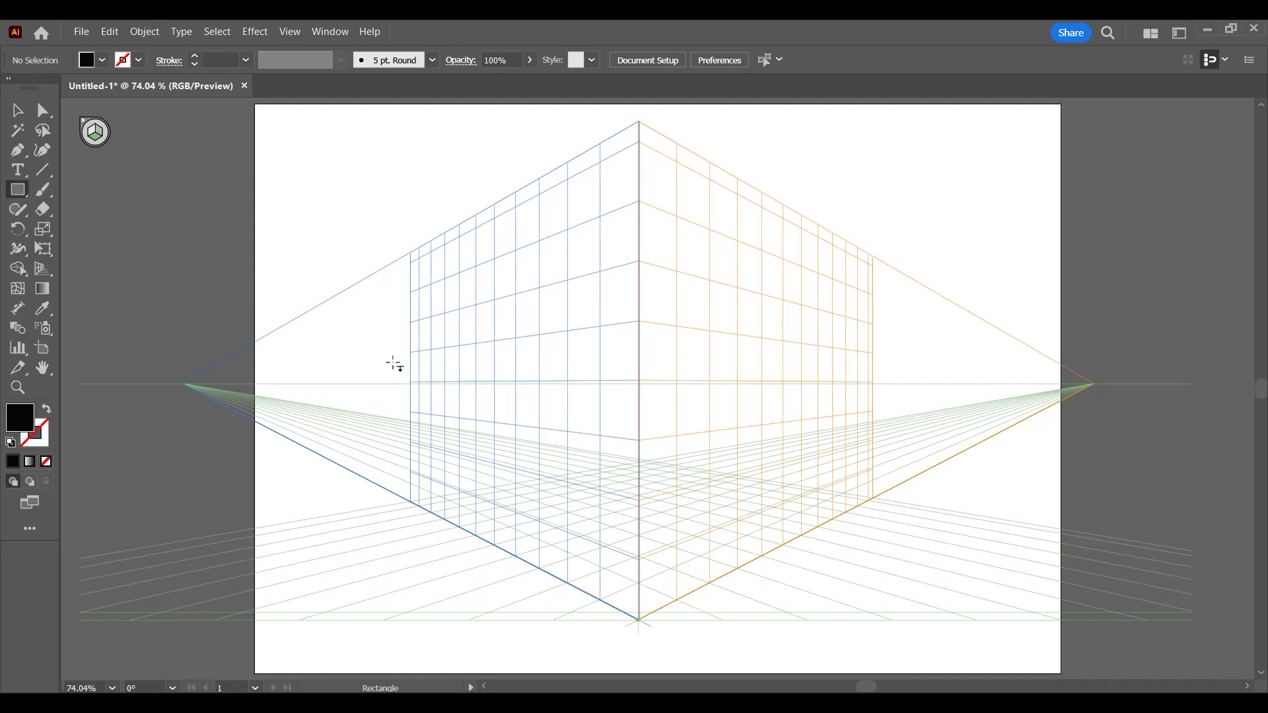
click(95, 134)
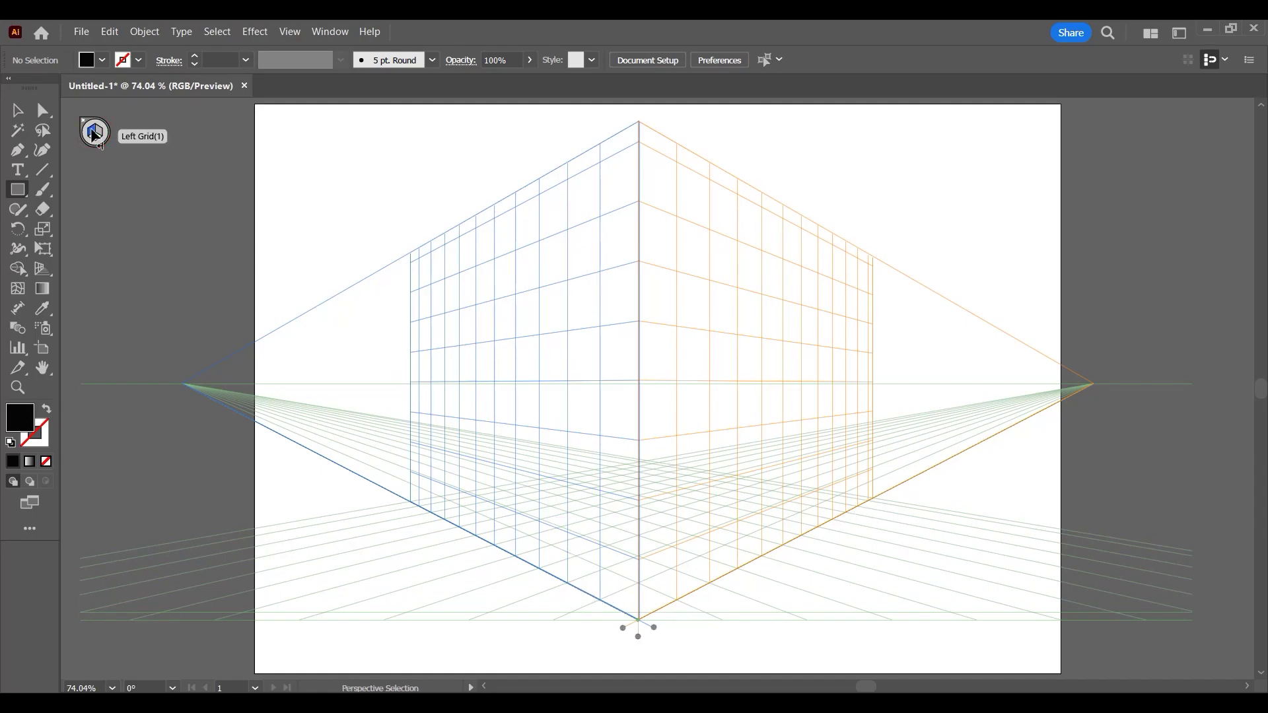
Draw a rectangle covering the grid's left plane, from the top centre corner to the lower outer corner, and deselect it.
click(20, 192)
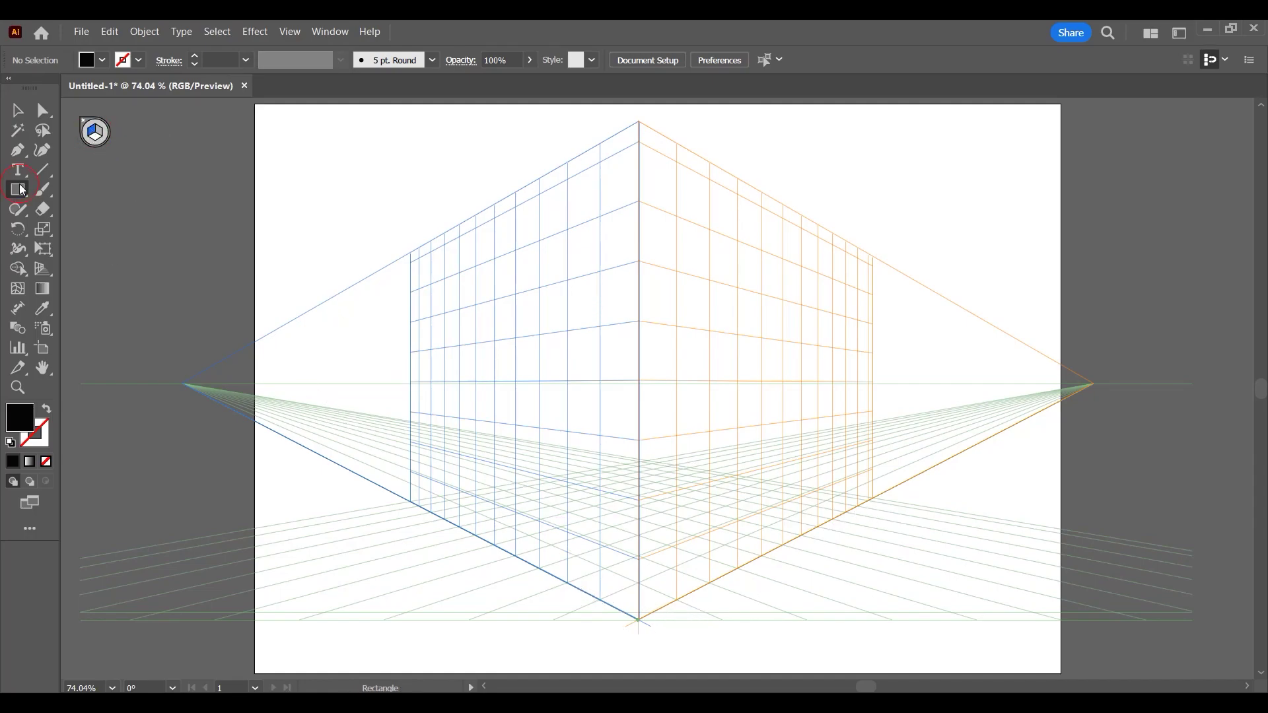
drag(22, 196, 97, 193)
drag(639, 122, 417, 507)
key(v)
click(201, 393)
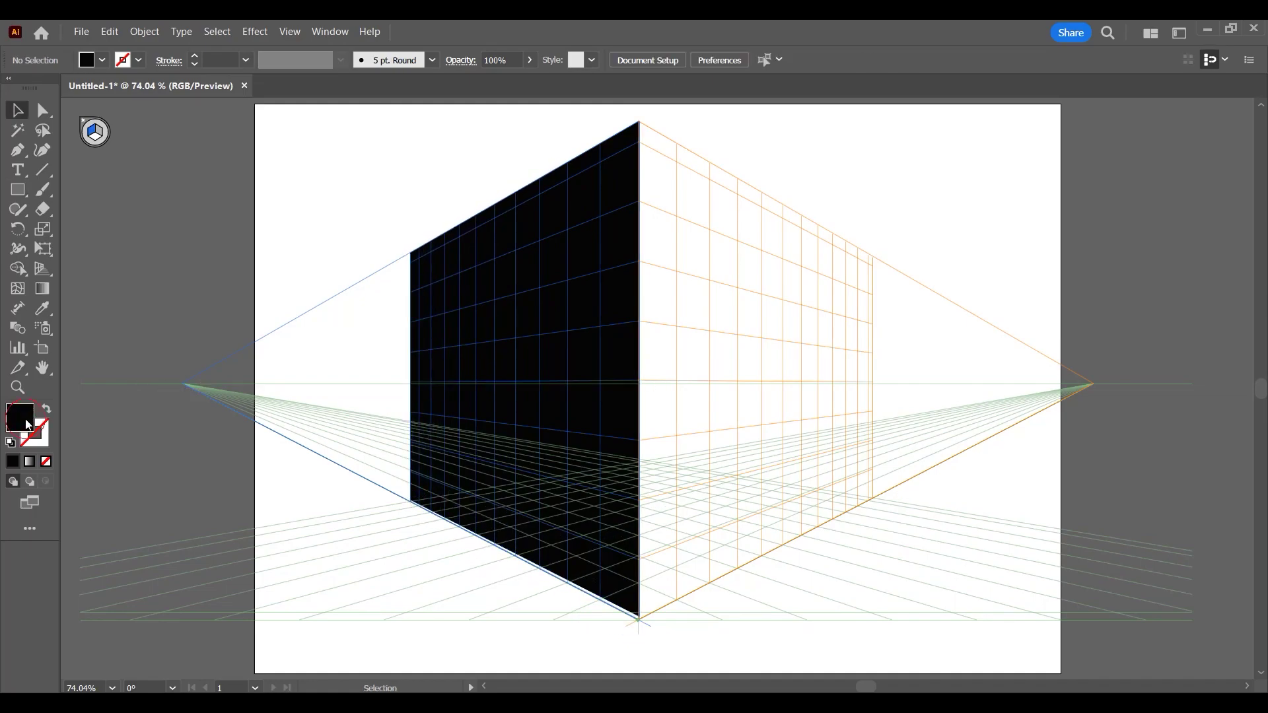
Set the fill colour to 606060 with nothing selected.
double_click(19, 417)
click(456, 496)
text(606060)
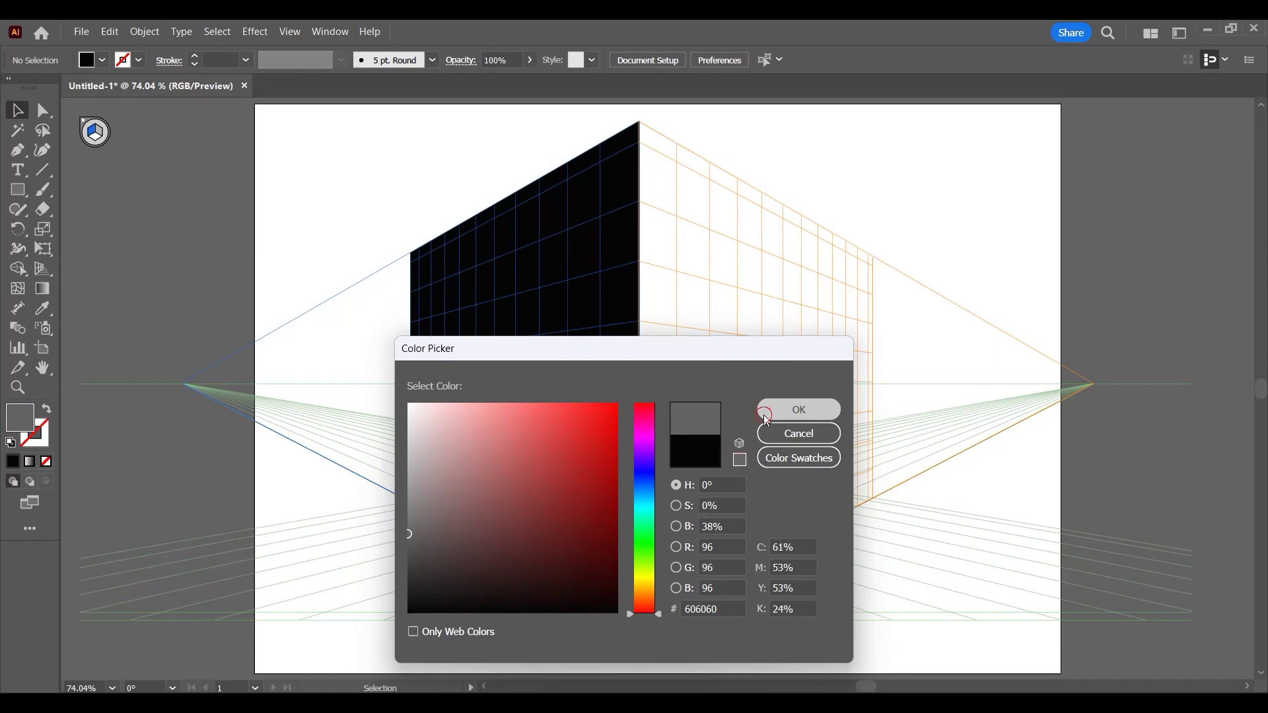
click(798, 409)
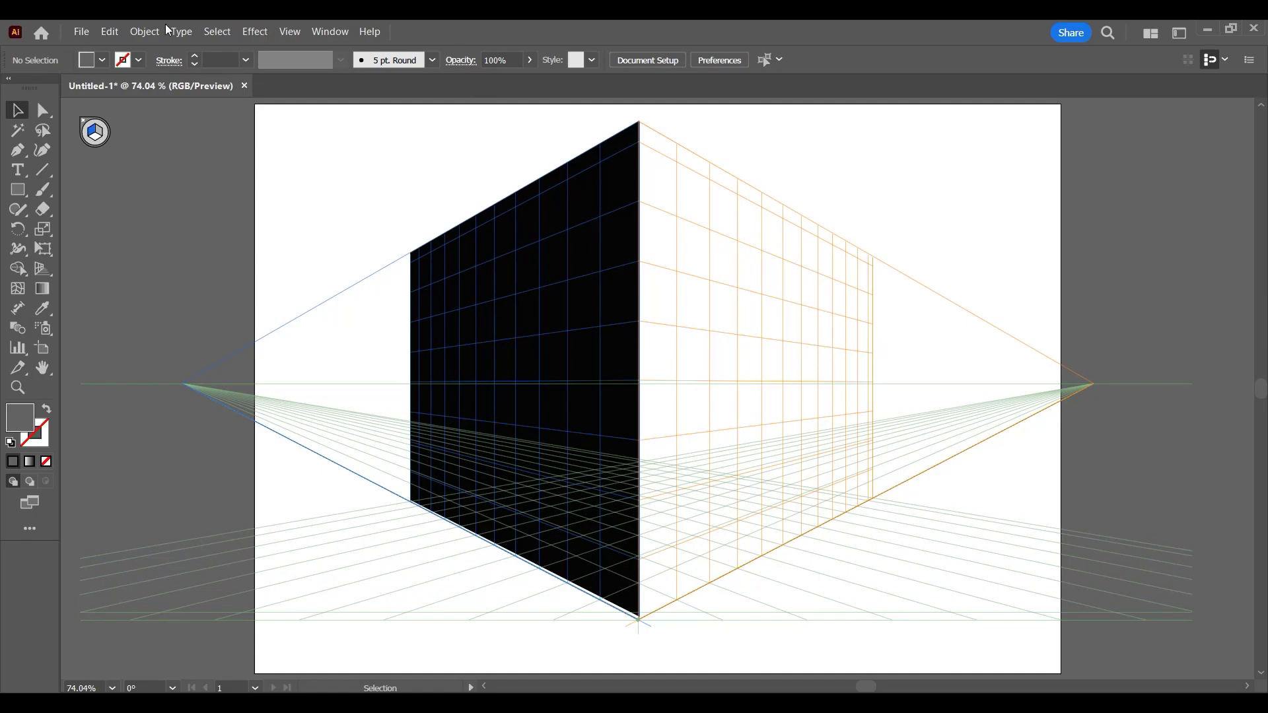
Make the right grid active and draw a rectangle covering the right plane from the top centre corner to its lower outer corner.
click(42, 271)
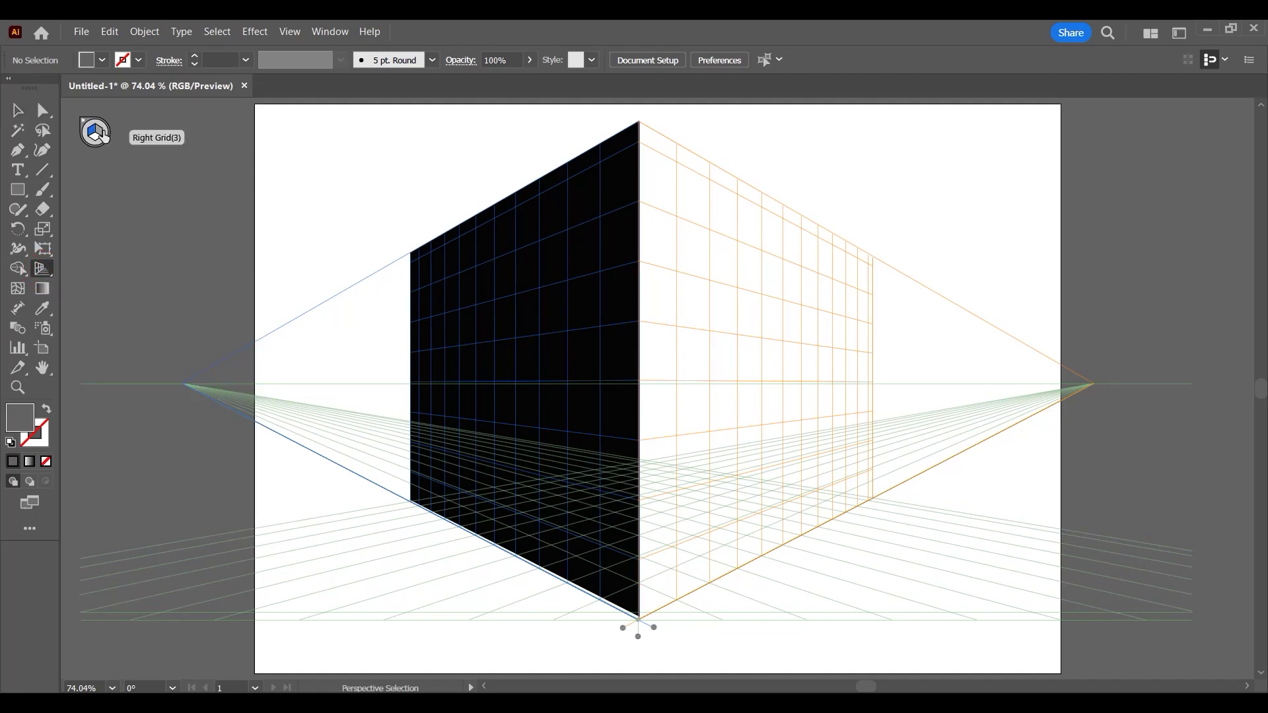
click(98, 134)
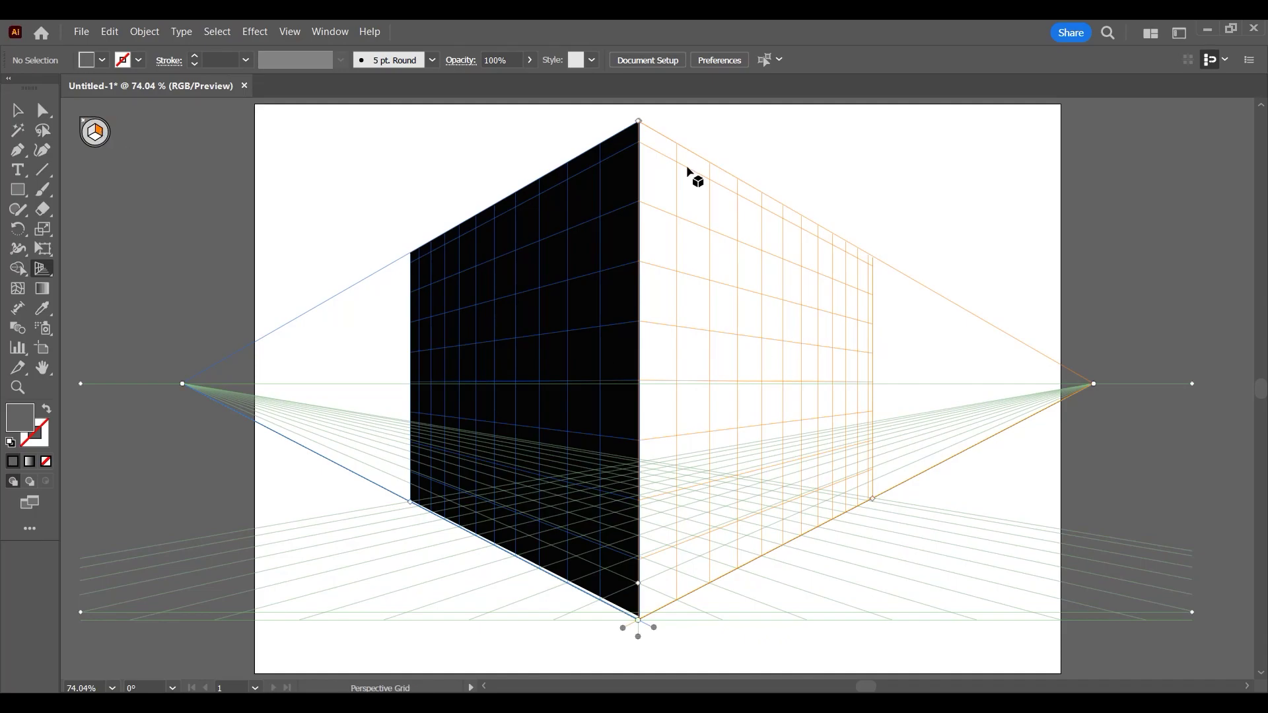
click(18, 190)
drag(639, 124, 868, 501)
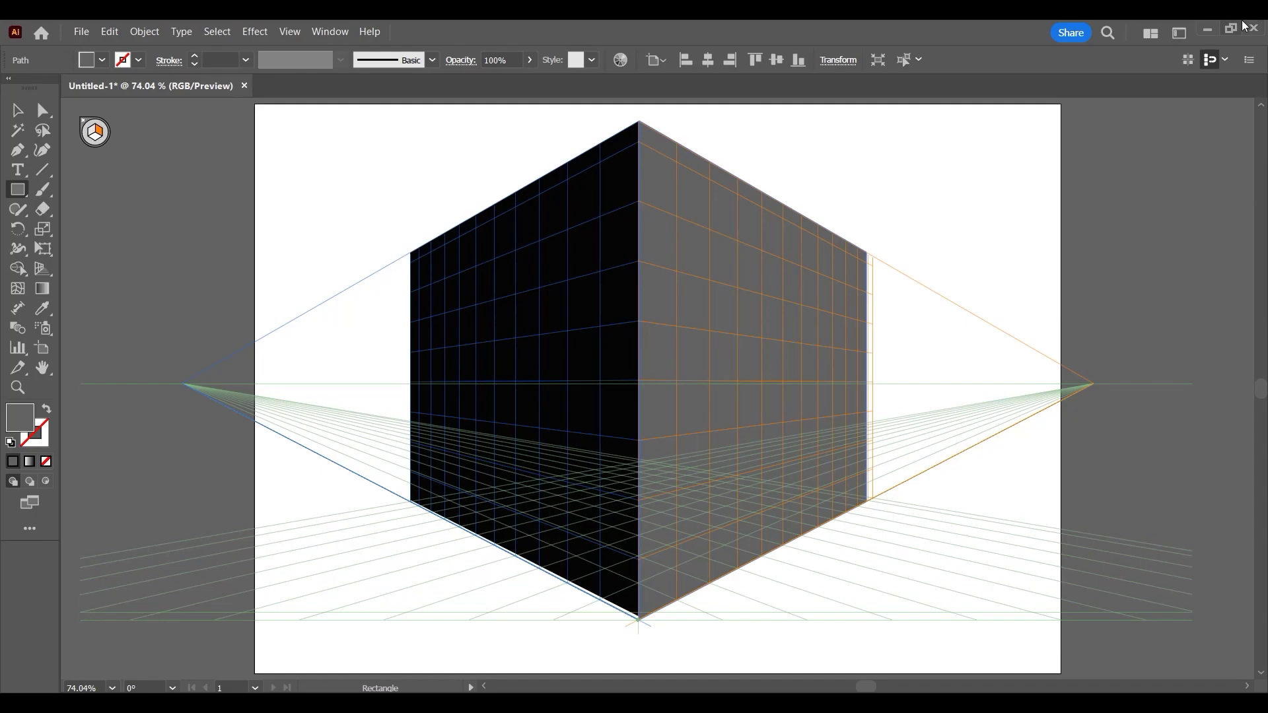
Use the Perspective Selection tool to fit the black left face's lower edge to the grid, then deselect it.
click(53, 273)
drag(46, 268, 120, 287)
mouse_move(641, 622)
mouse_down()
mouse_move(654, 617)
mouse_move(638, 622)
mouse_move(643, 635)
mouse_move(640, 622)
mouse_up()
click(606, 297)
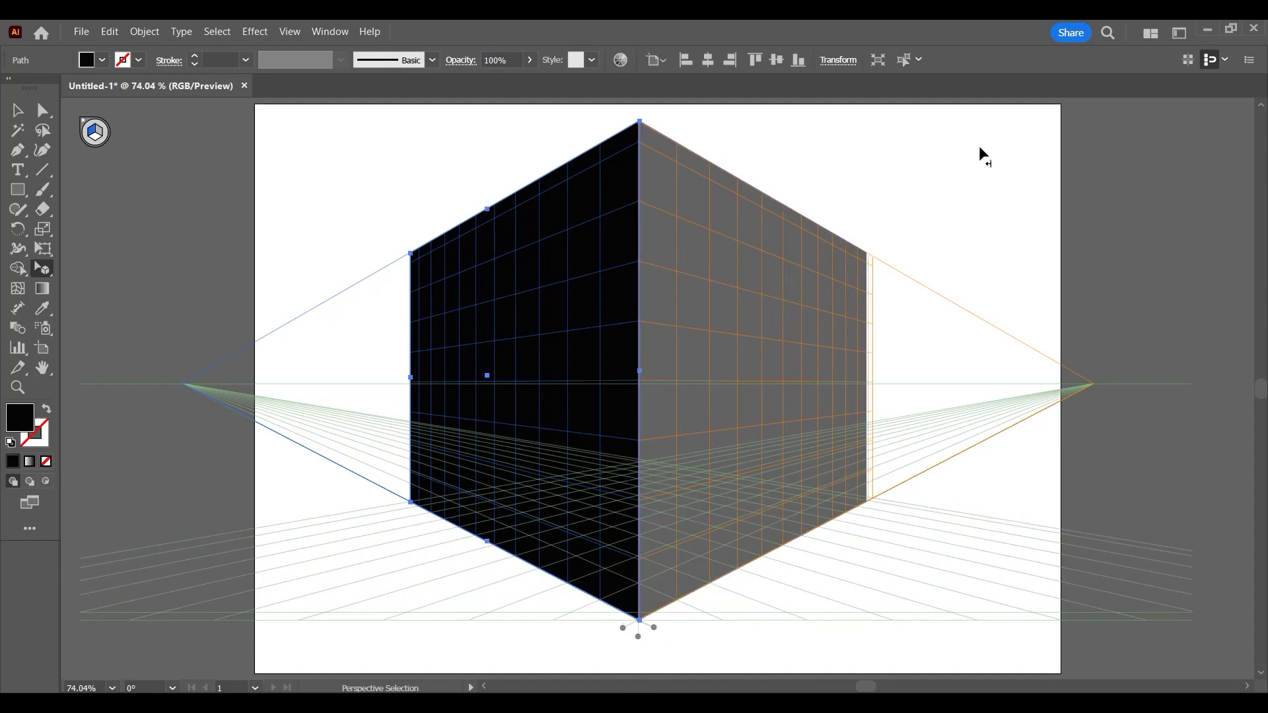
click(964, 164)
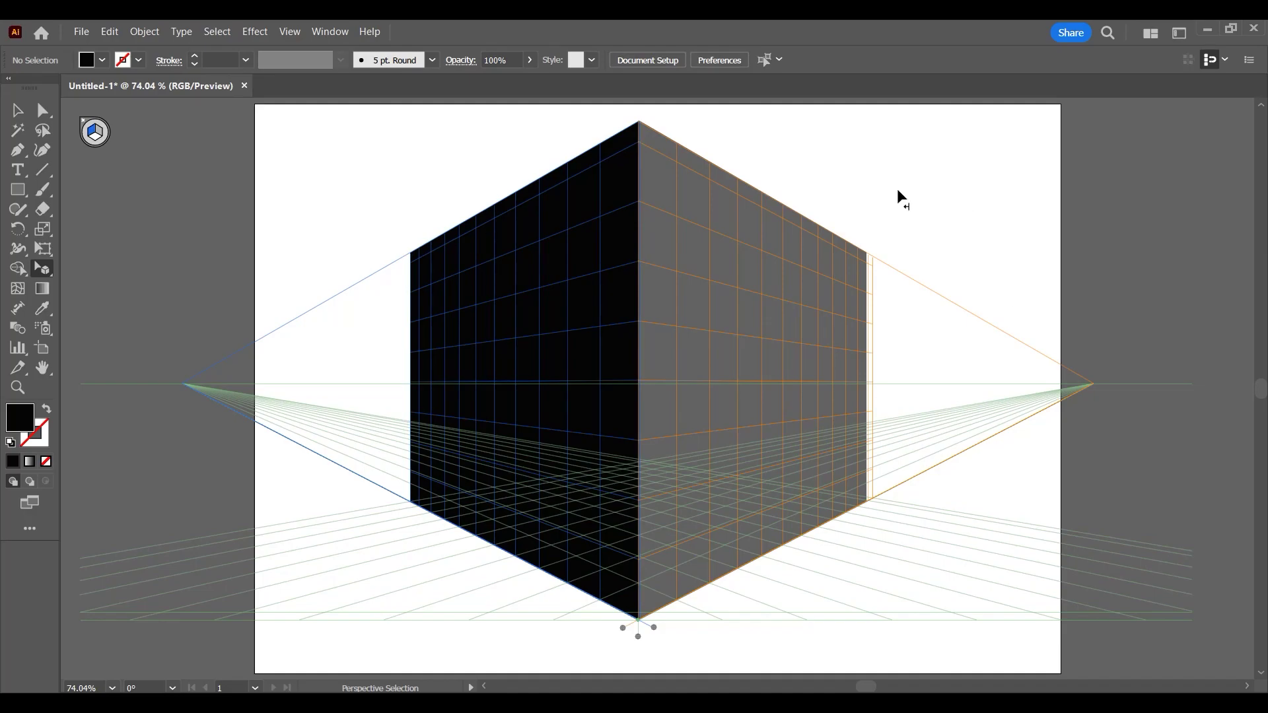
Hide the perspective grid and delete both cube faces from the artboard.
key(ctrl+shift+i)
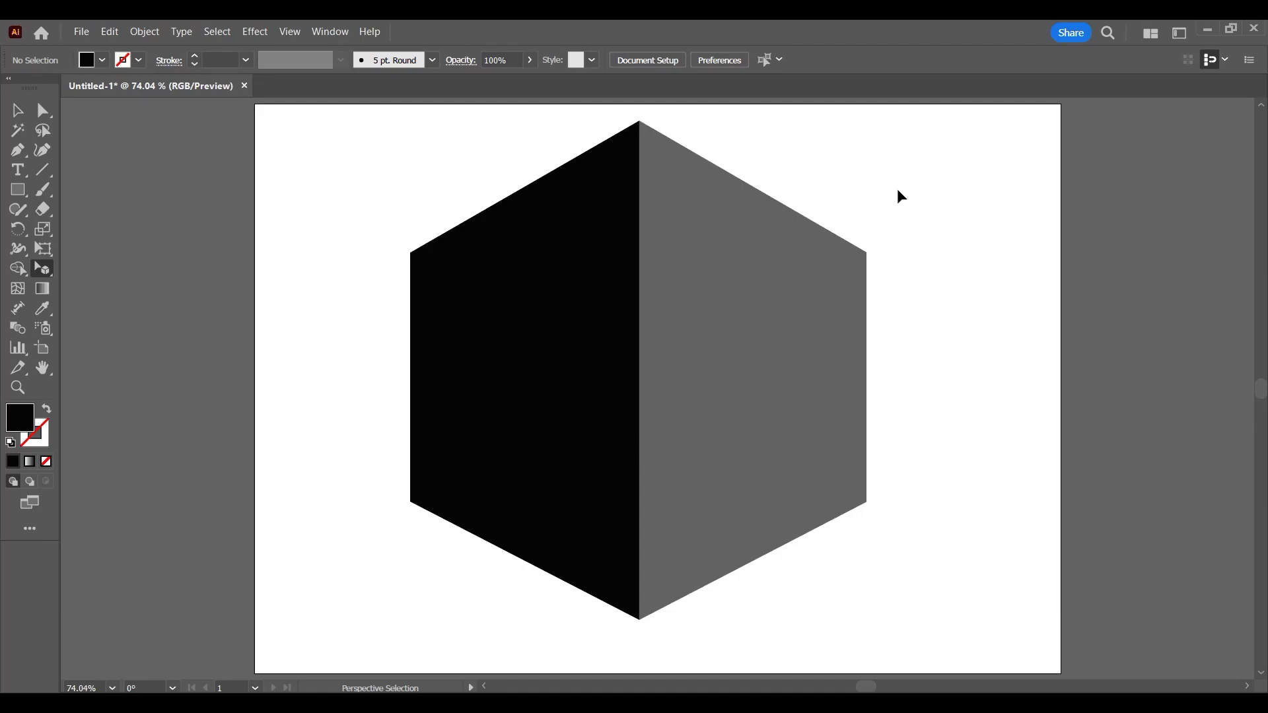
drag(518, 204, 951, 573)
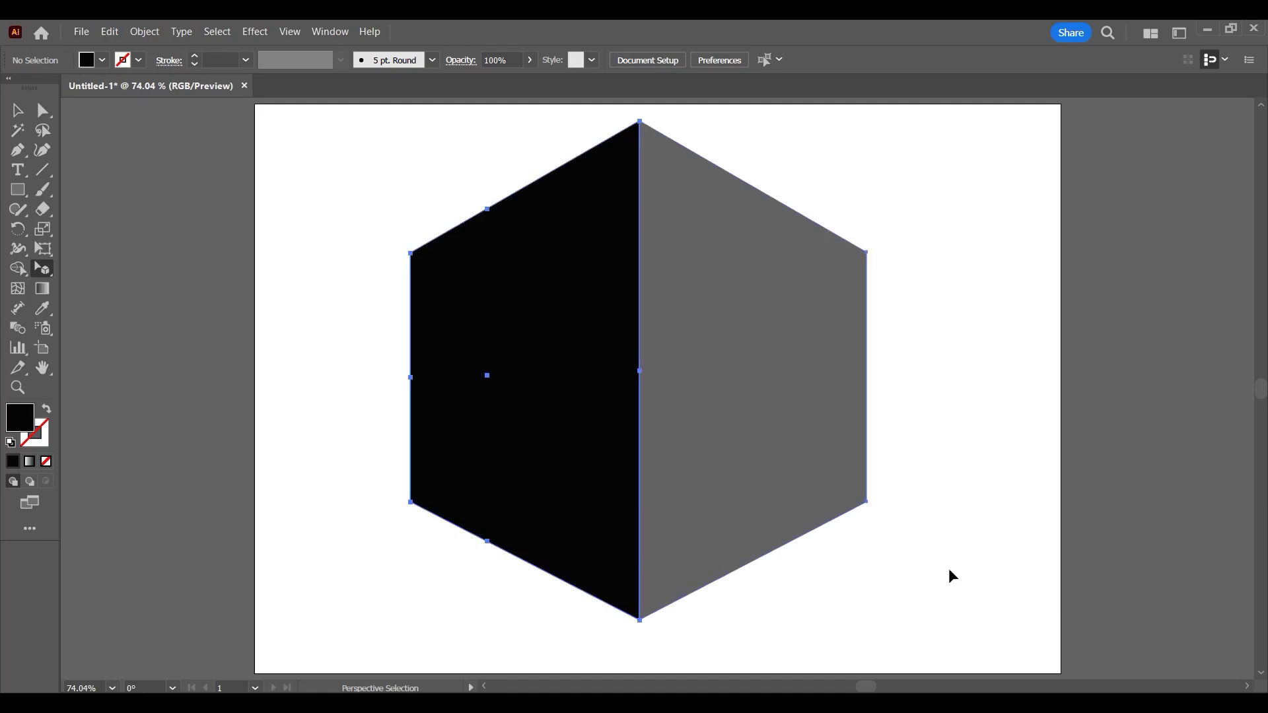
key(Delete)
Draw a large, nearly square rectangle on the left part of the artboard and fill it with brown 72501f.
click(18, 191)
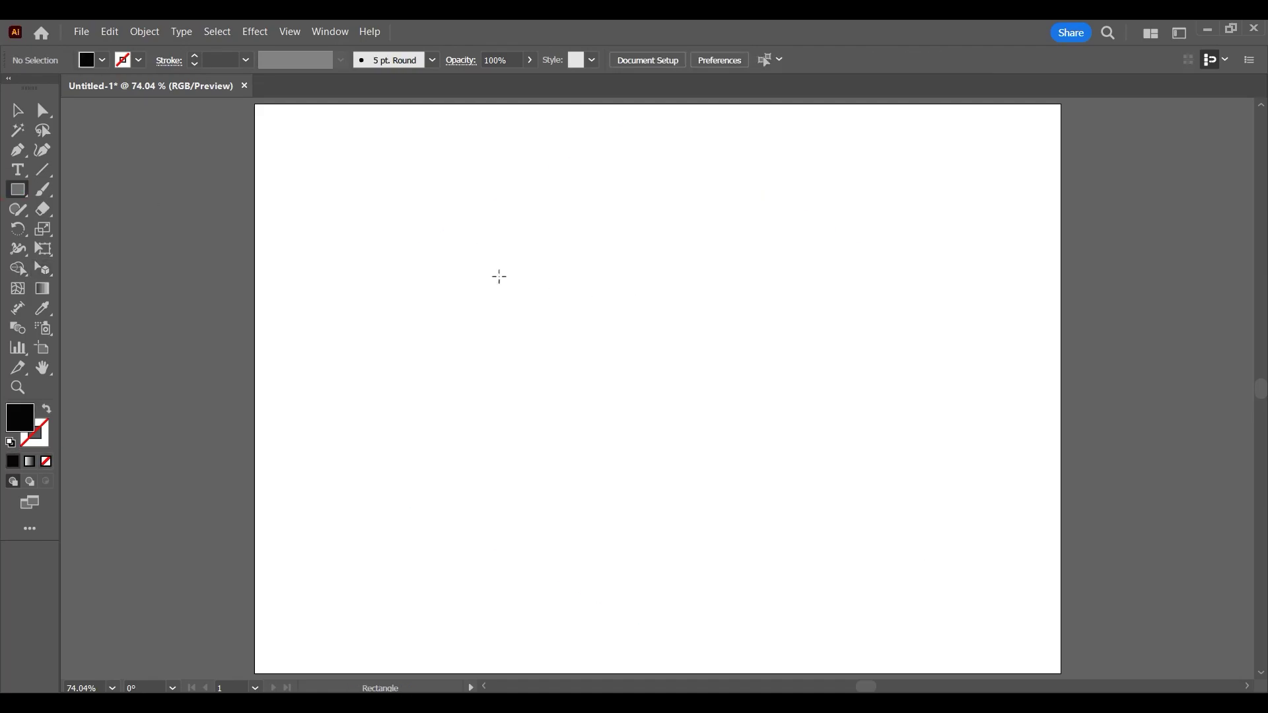
mouse_move(363, 200)
mouse_down()
mouse_move(611, 485)
mouse_move(715, 532)
mouse_up()
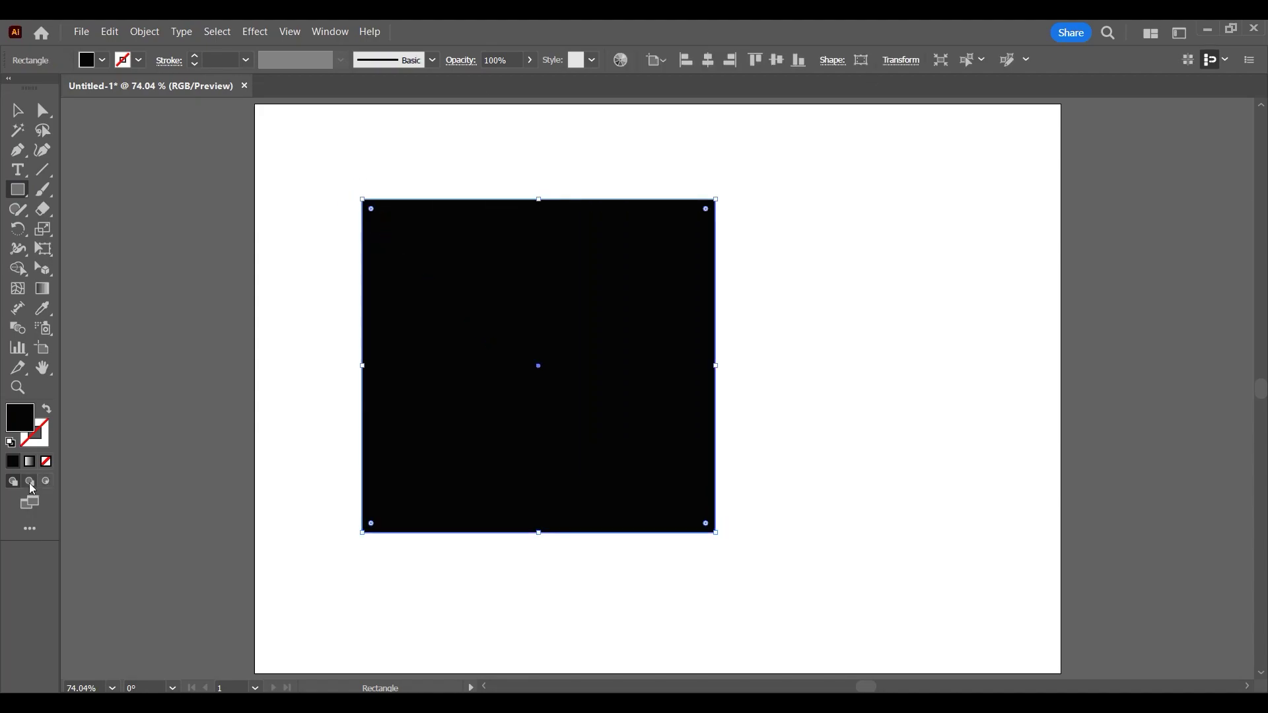
double_click(20, 417)
click(616, 543)
click(644, 593)
click(561, 519)
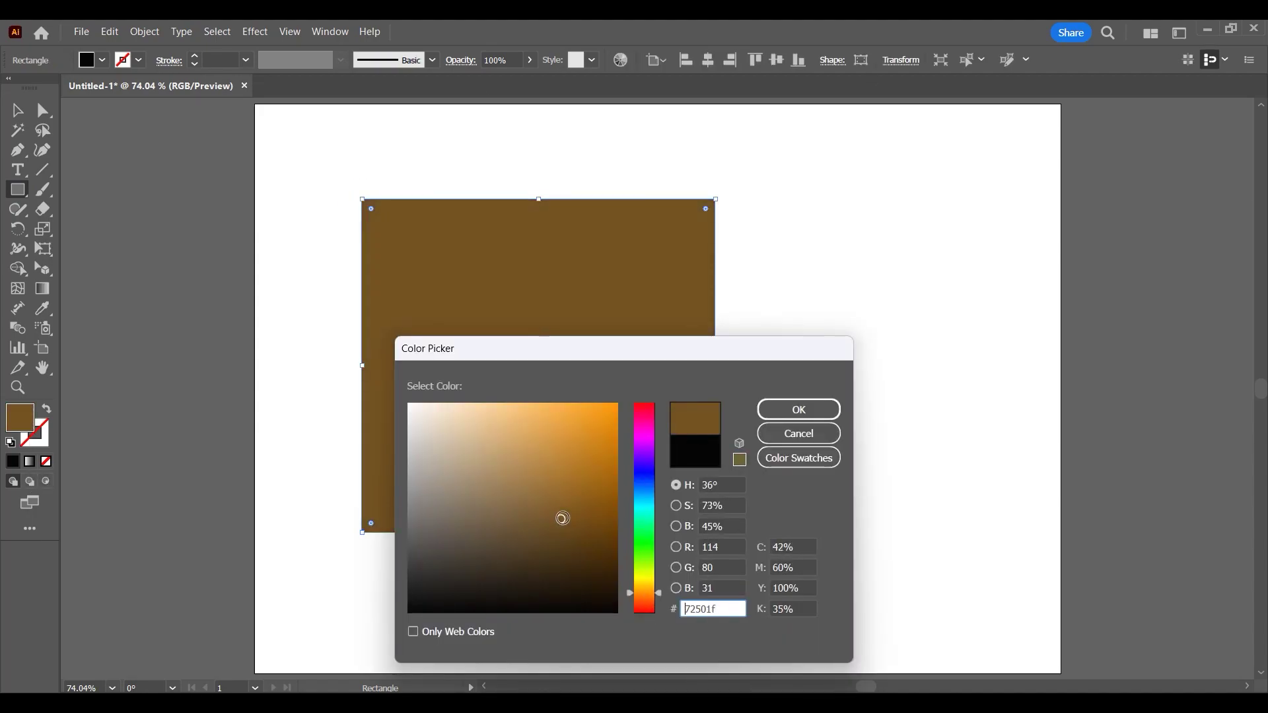
click(786, 407)
Duplicate the brown rectangle to its right and narrow the copy to fit on the artboard, keeping the same height.
click(18, 110)
key(ctrl+z)
drag(574, 364, 946, 368)
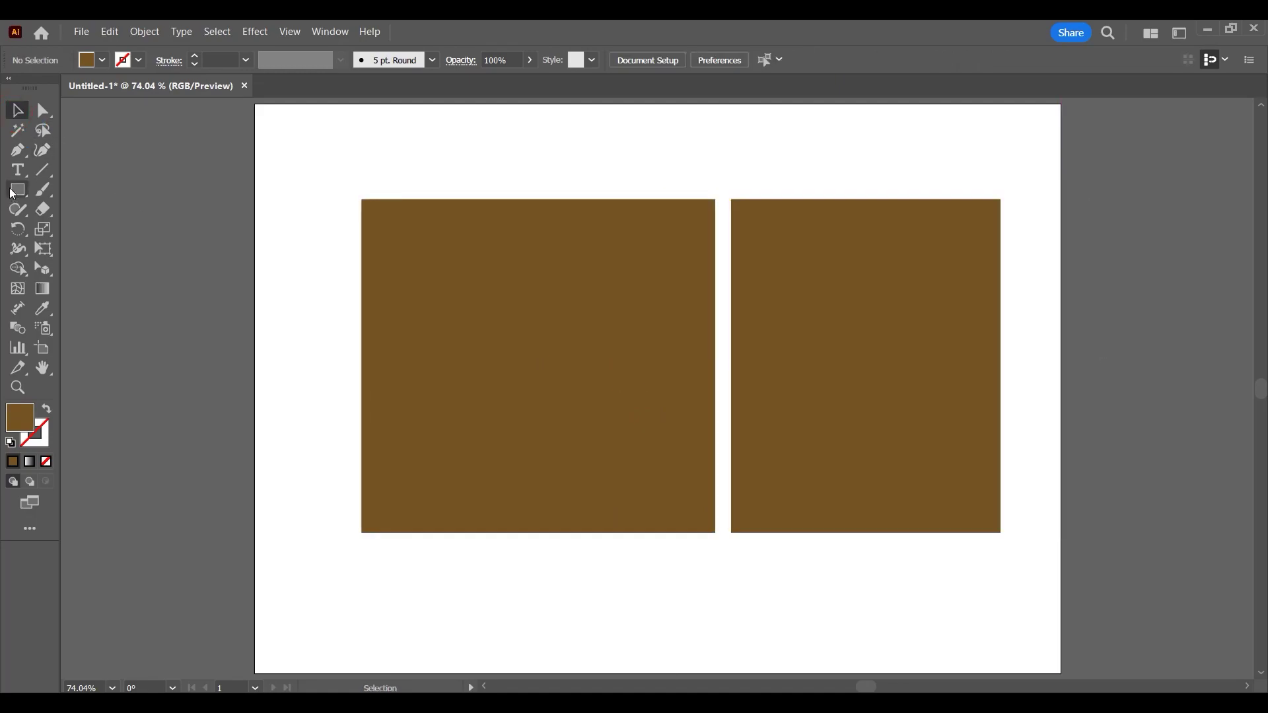
Draw a tall door rectangle at the bottom centre of the narrower wall and fill it with c49a6c.
click(18, 190)
drag(827, 349, 899, 532)
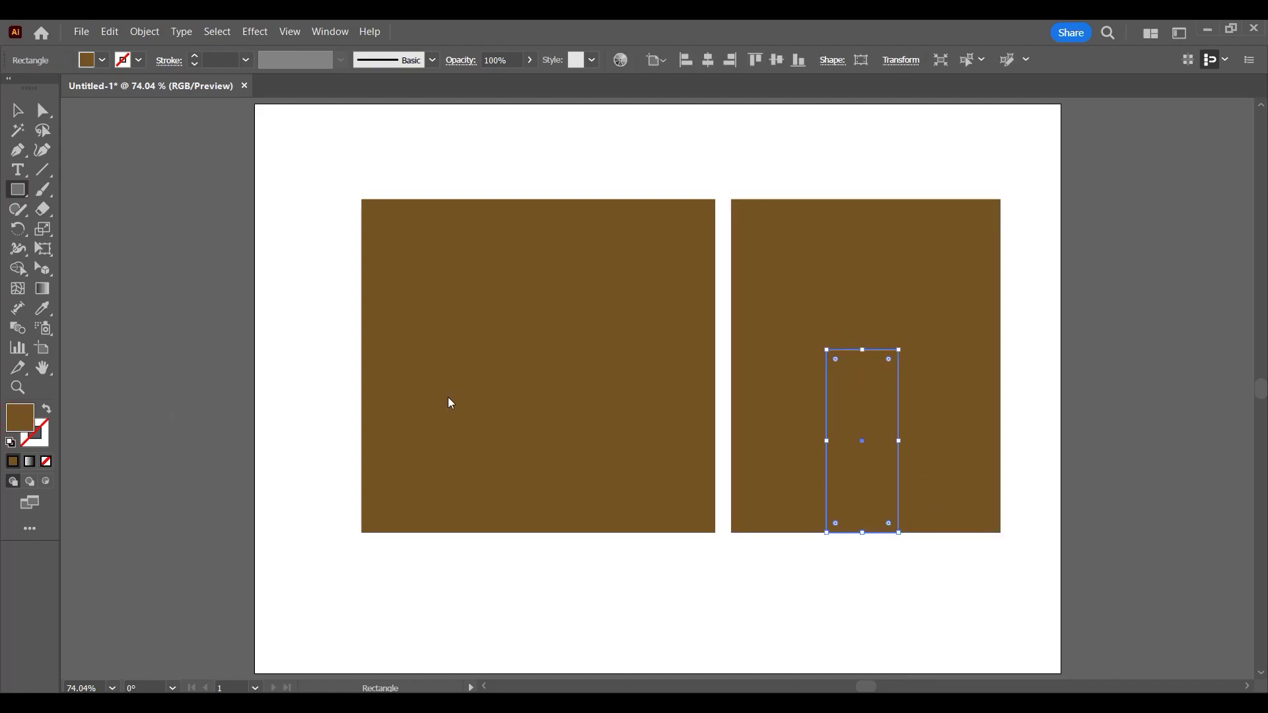
double_click(19, 417)
text(c49a6c)
click(799, 408)
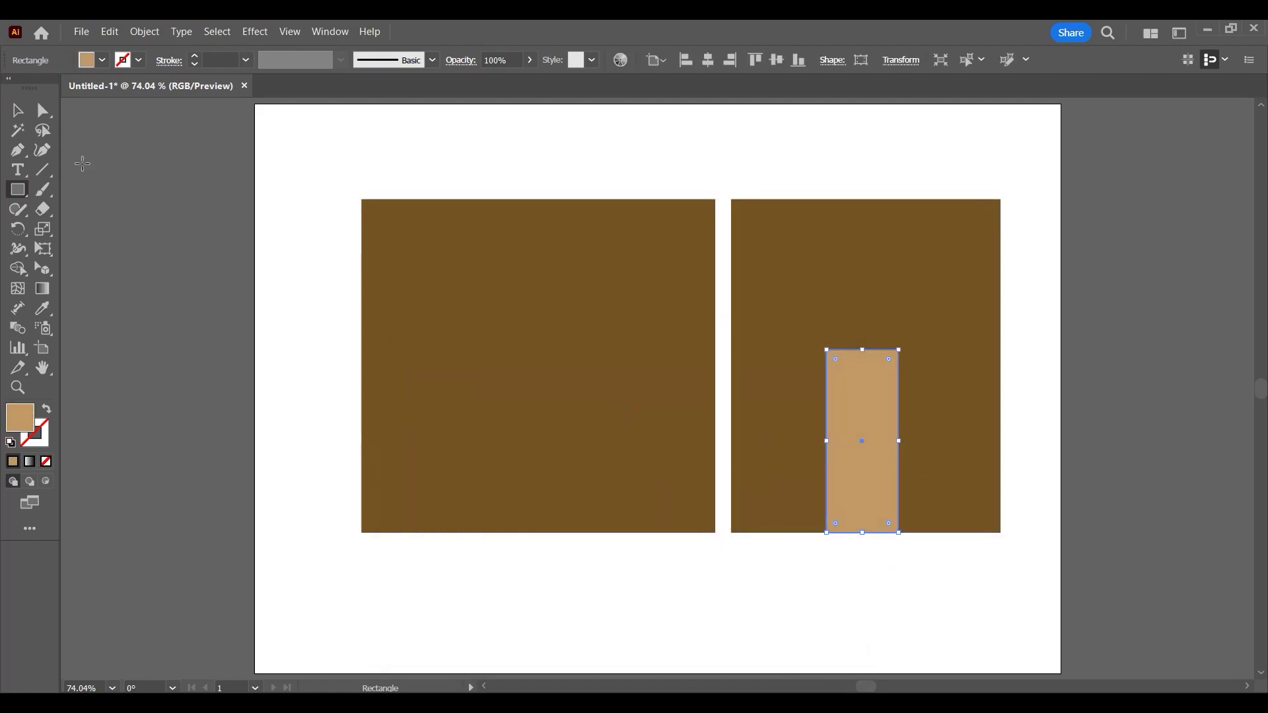
Change the fill of the narrower wall behind the door to 846030.
key(v)
click(813, 249)
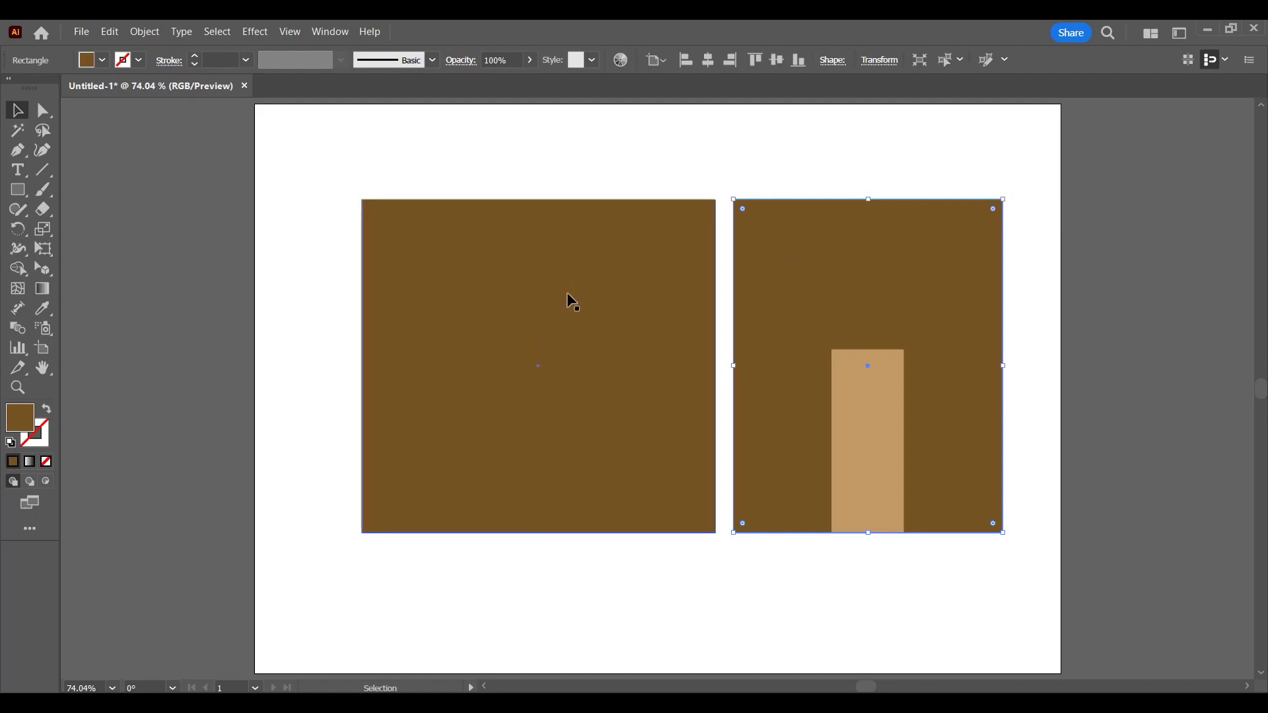
double_click(20, 418)
click(542, 503)
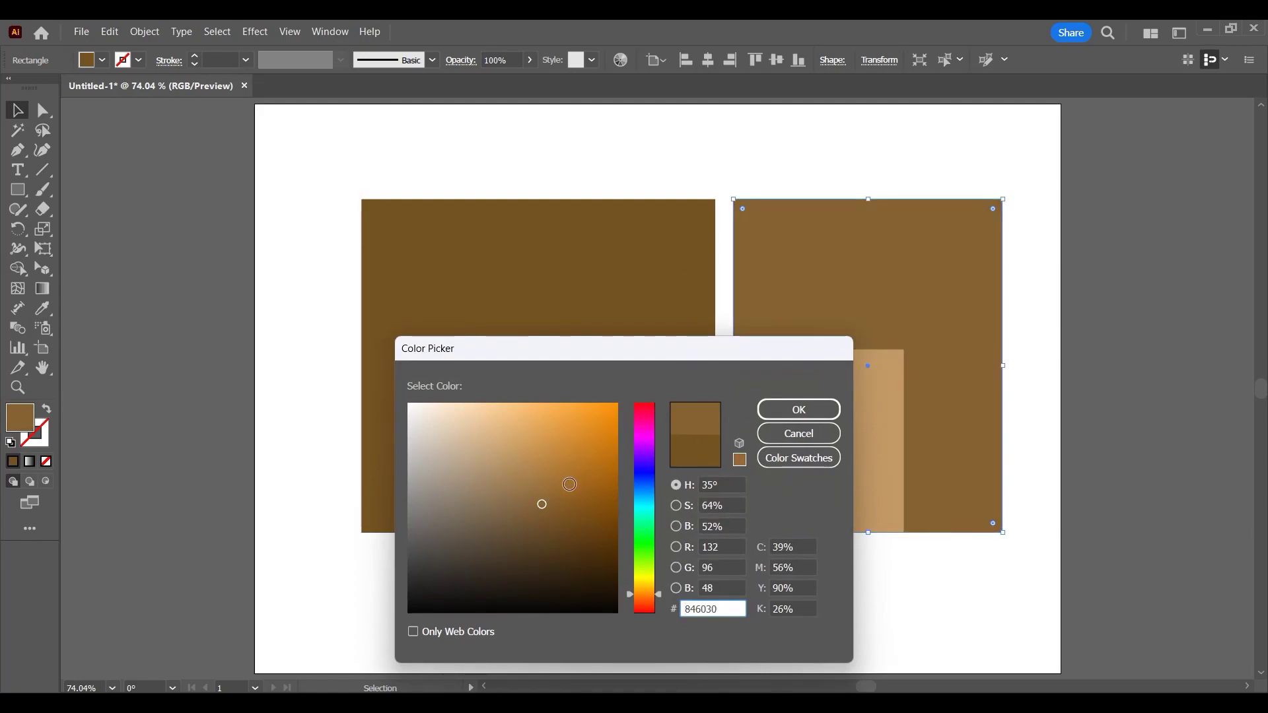
click(798, 409)
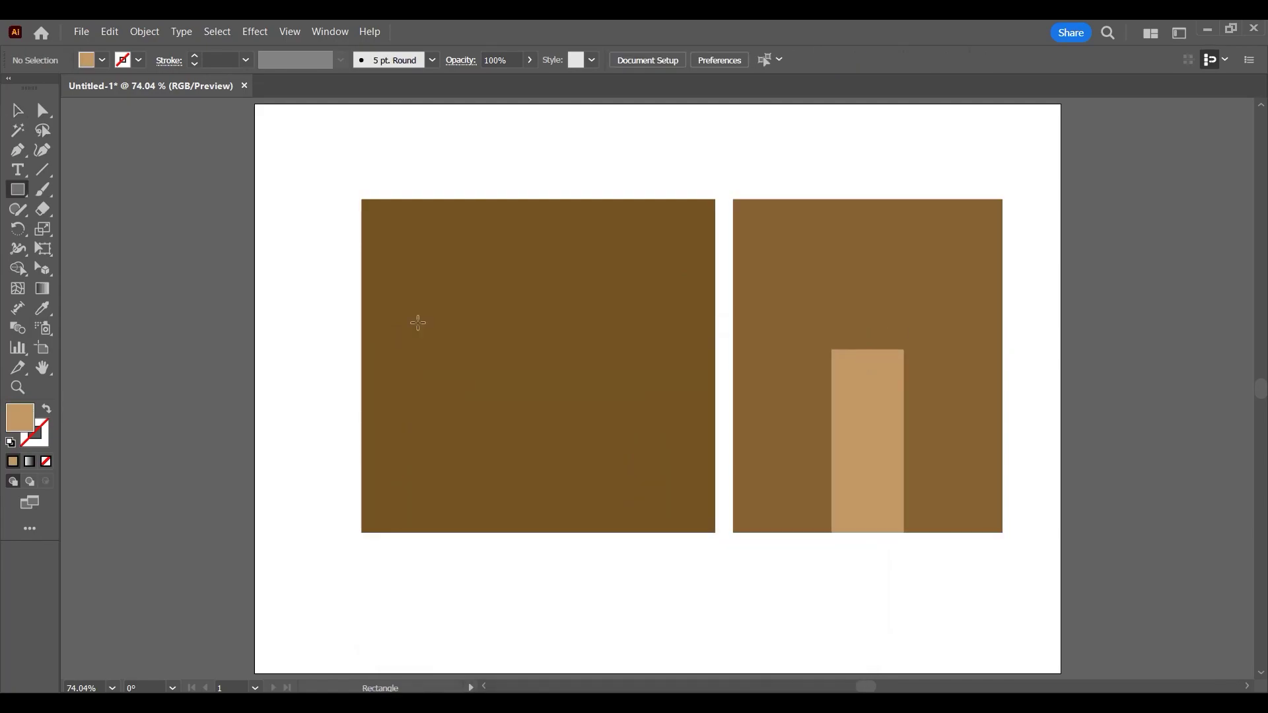
Draw two equal square windows side by side on the wider brown wall.
drag(419, 319, 482, 383)
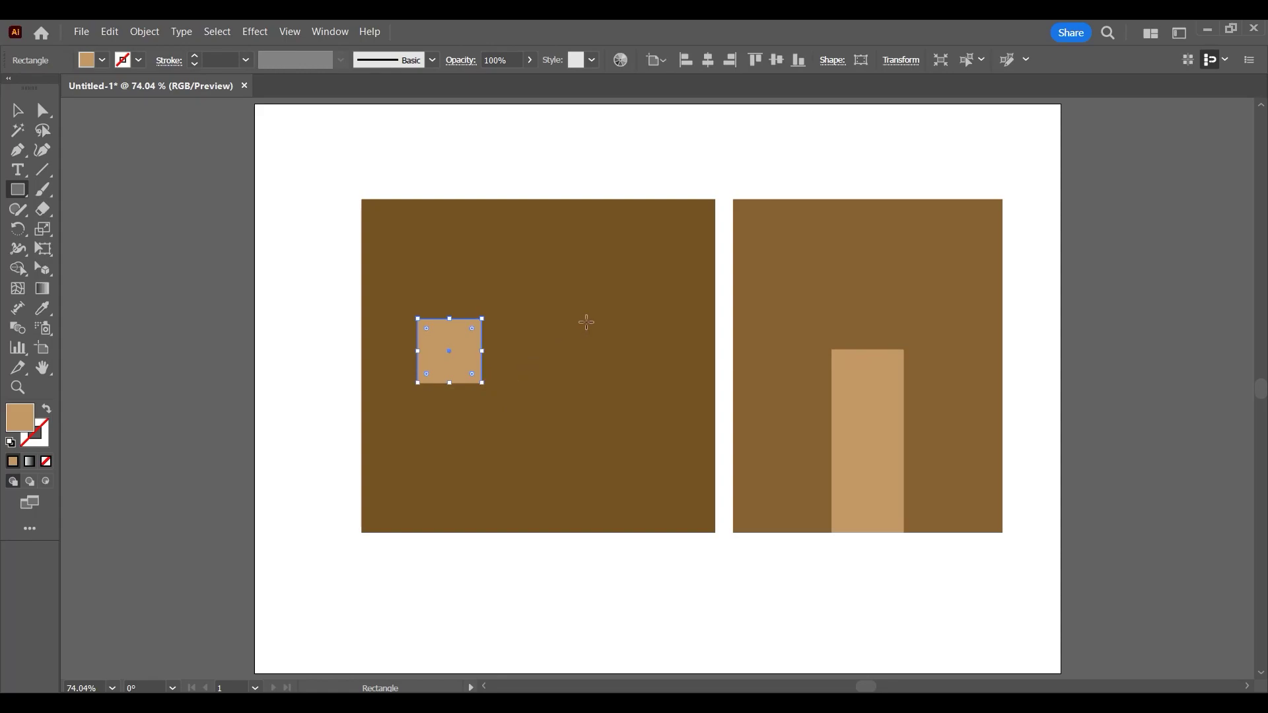
drag(586, 319, 651, 383)
key(v)
Fill the right window with 9b7348, match the left window to it with the Eyedropper, and deselect everything.
click(25, 418)
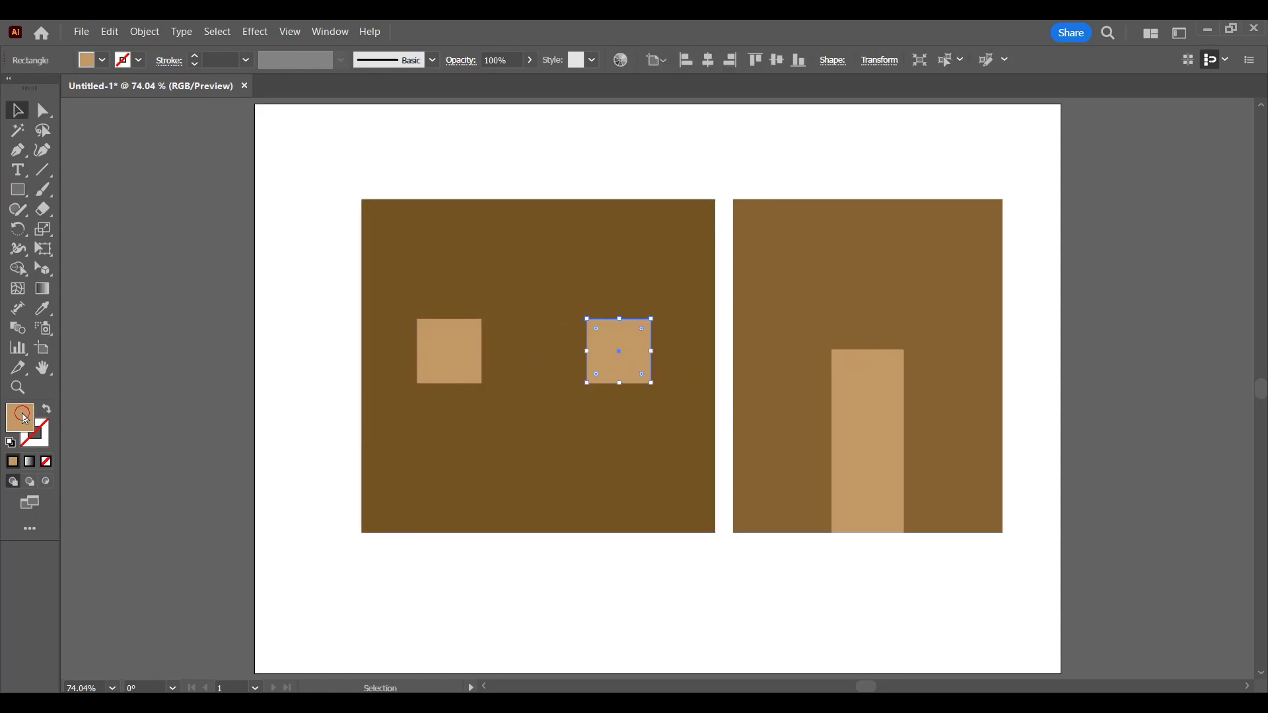
click(25, 418)
click(520, 485)
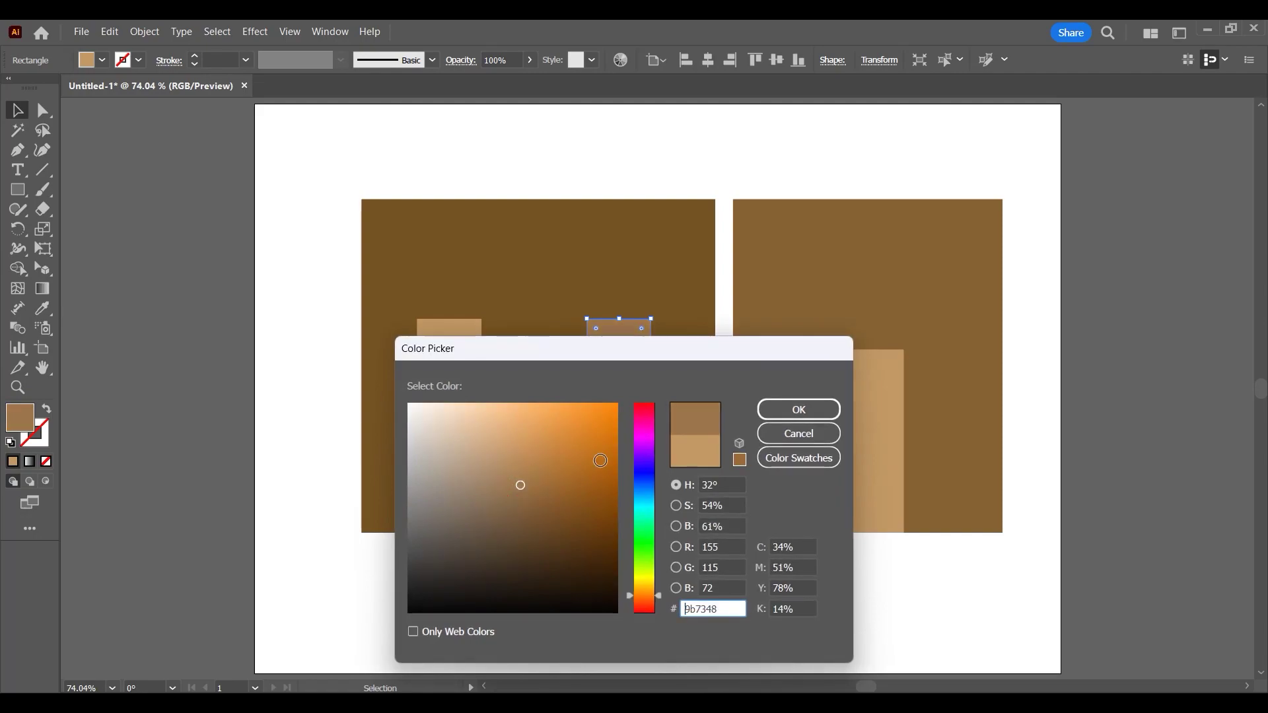
click(778, 418)
click(457, 367)
key(i)
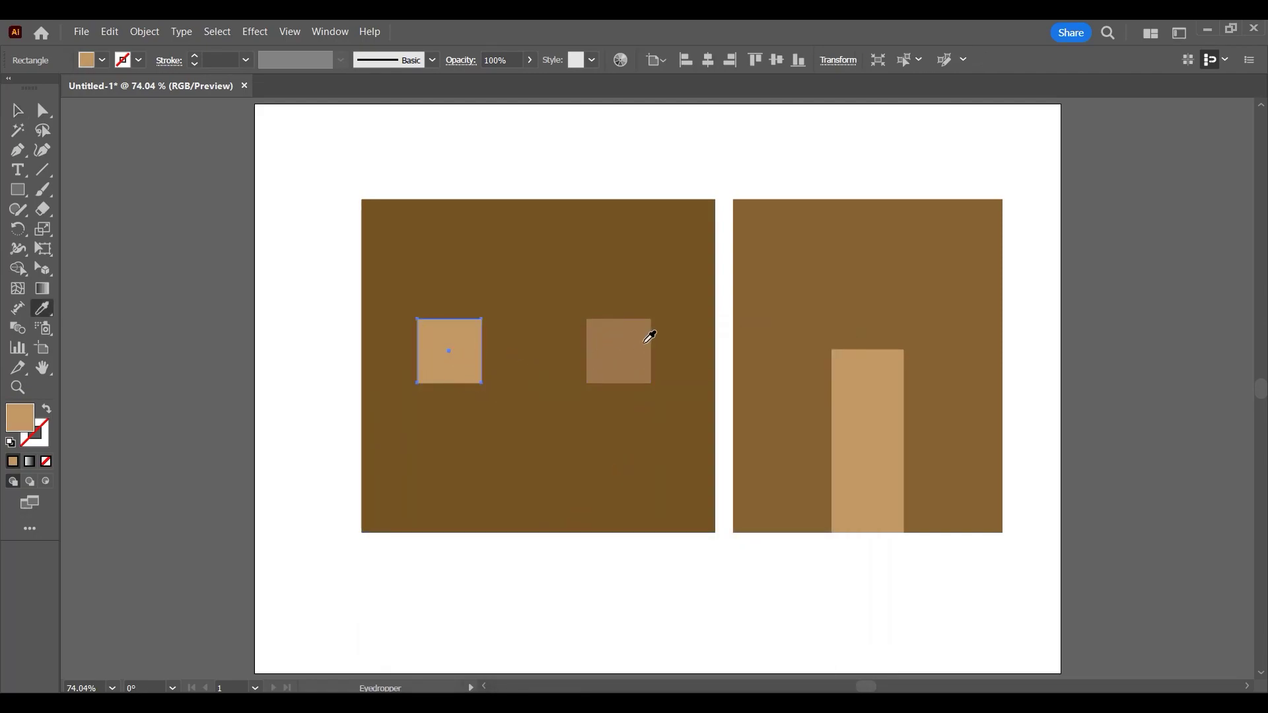
click(649, 337)
key(v)
key(ctrl+shift+a)
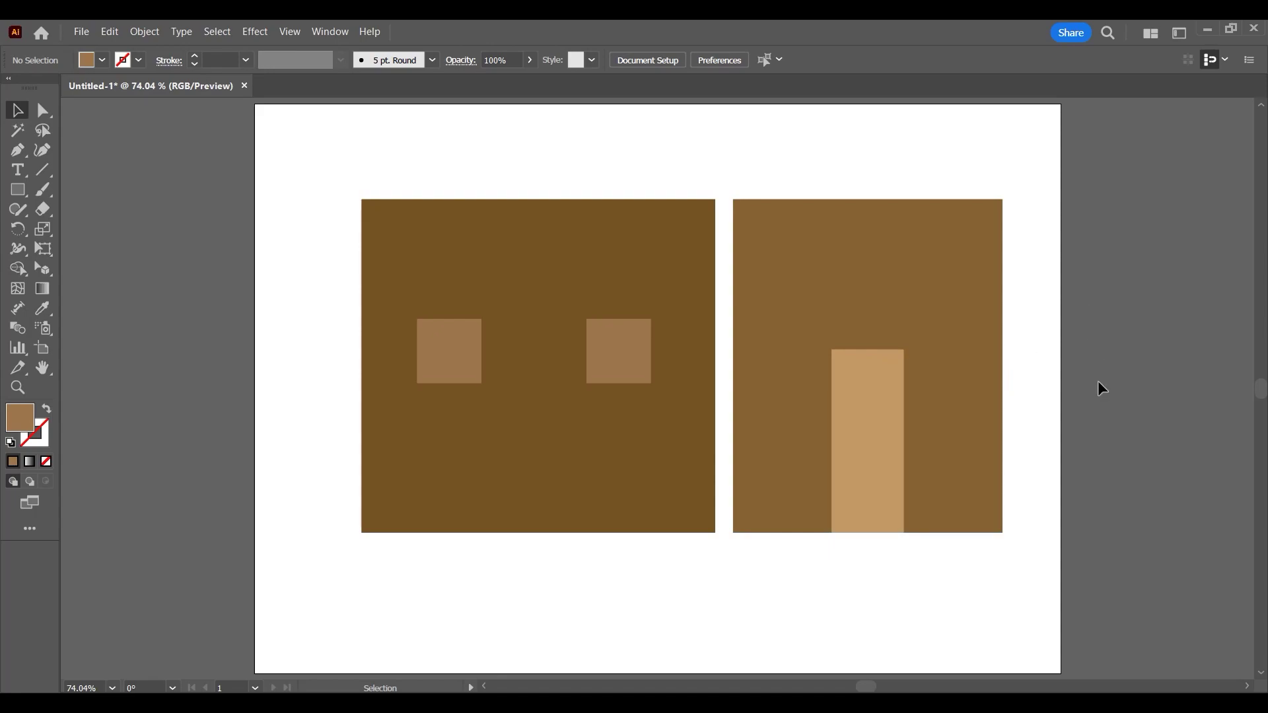
Duplicate the artboard with its artwork to the right of the original using the Artboard tool.
key(ctrl+minus)
key(ctrl+minus)
key(ctrl+minus)
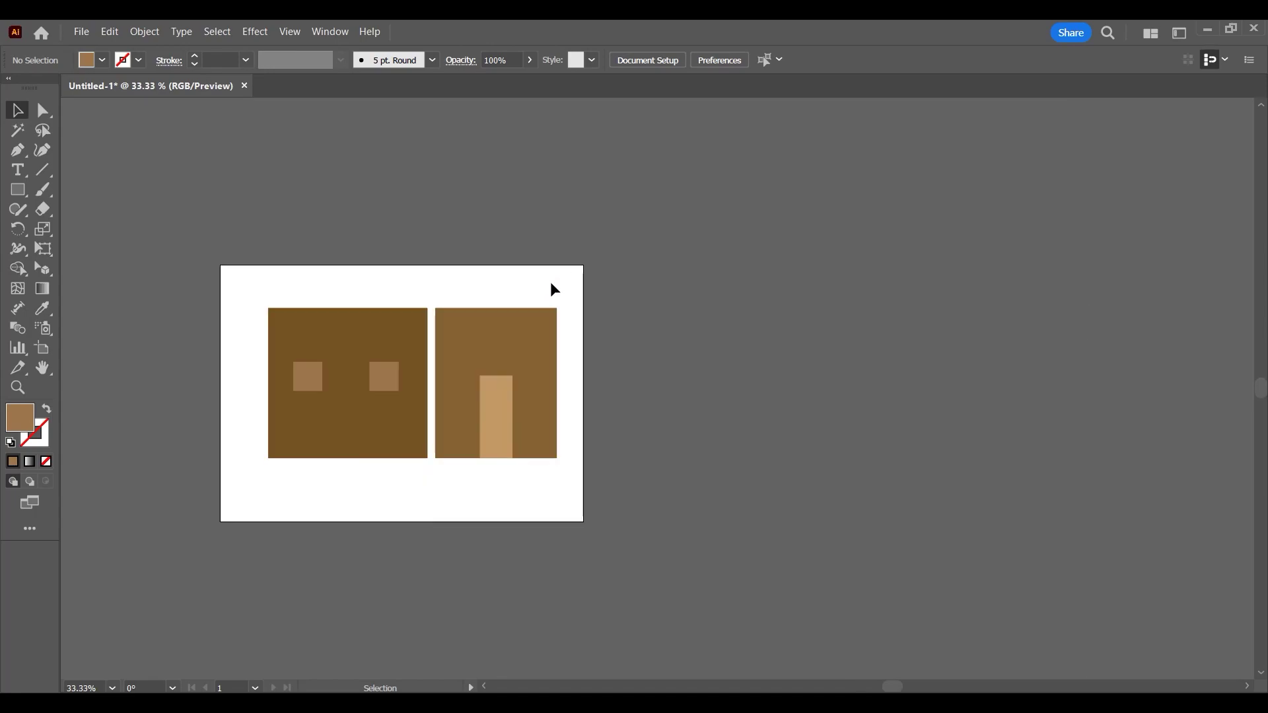
key(shift+o)
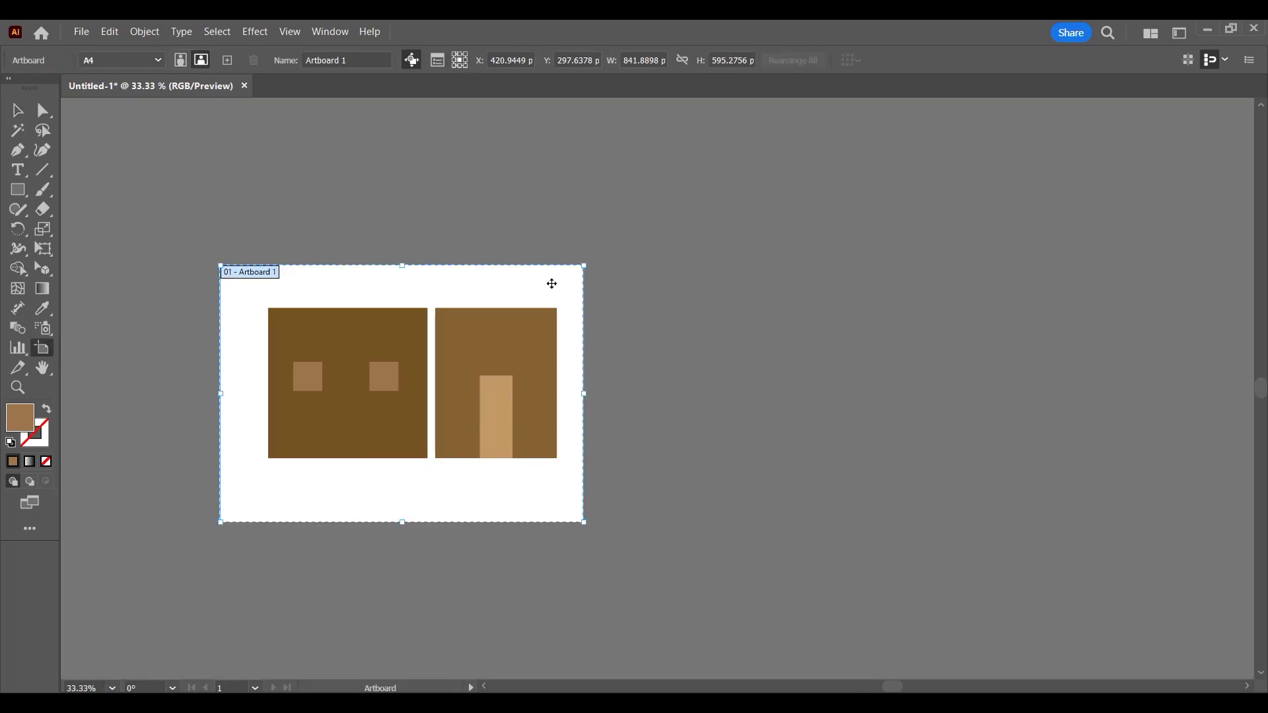
drag(553, 286, 966, 286)
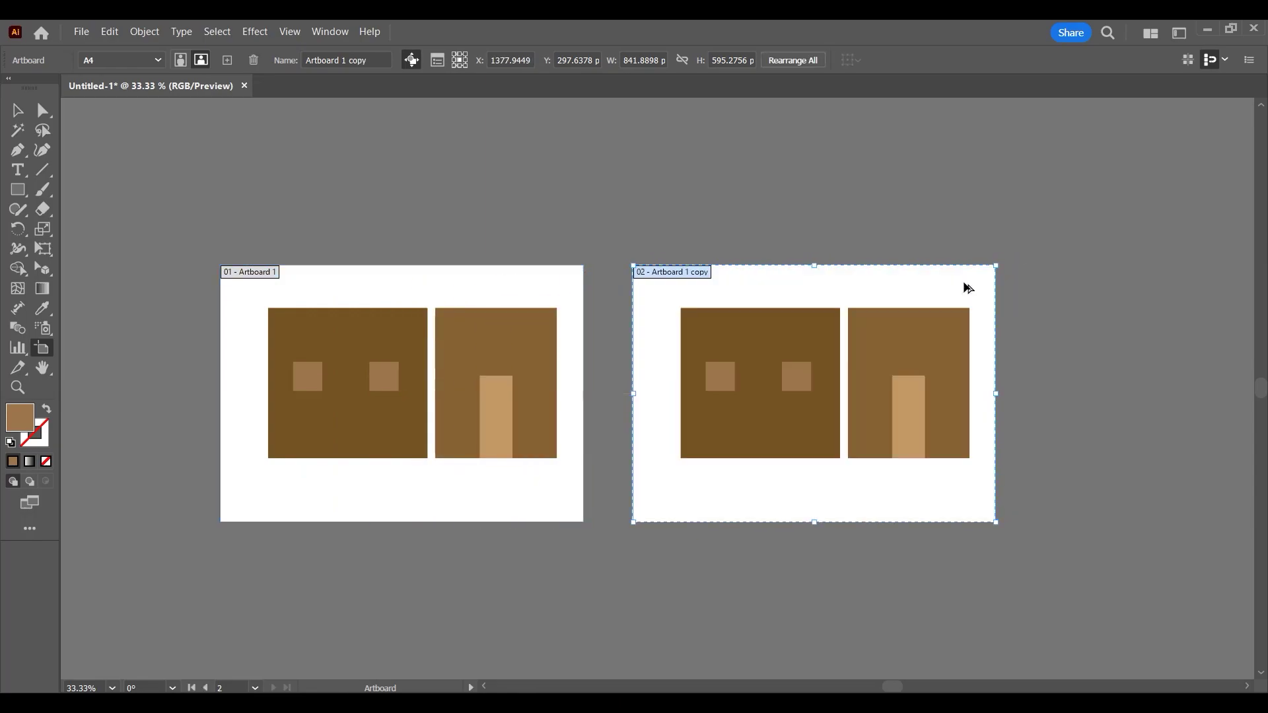
Delete the duplicated wall artwork from the second artboard and move the perspective grid onto that artboard.
key(v)
drag(665, 275, 1151, 488)
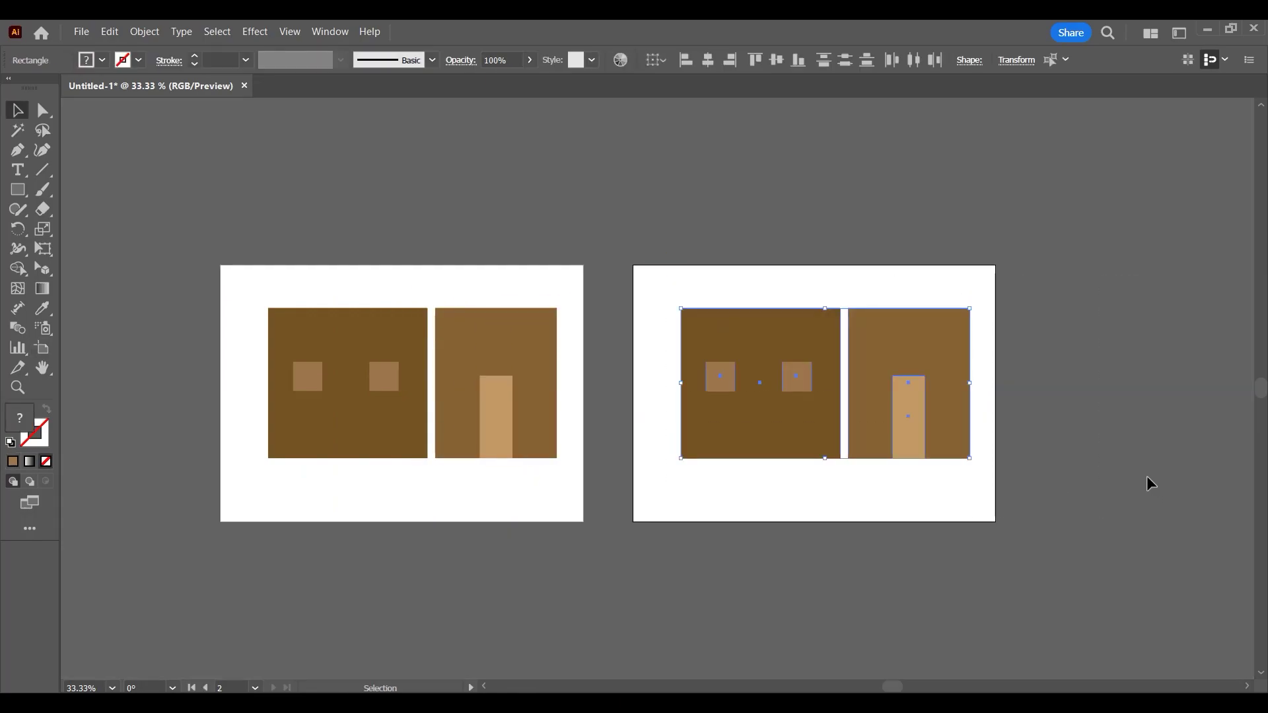
key(Delete)
drag(54, 272, 109, 263)
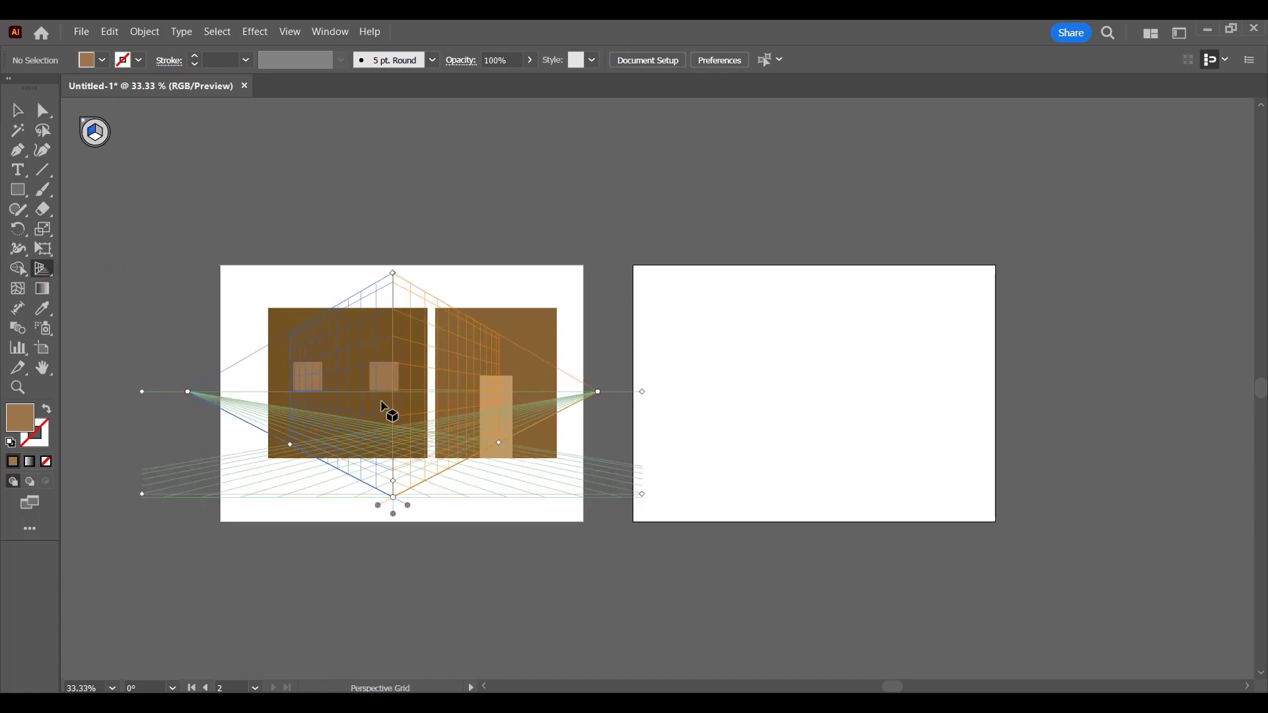
drag(642, 495, 1051, 496)
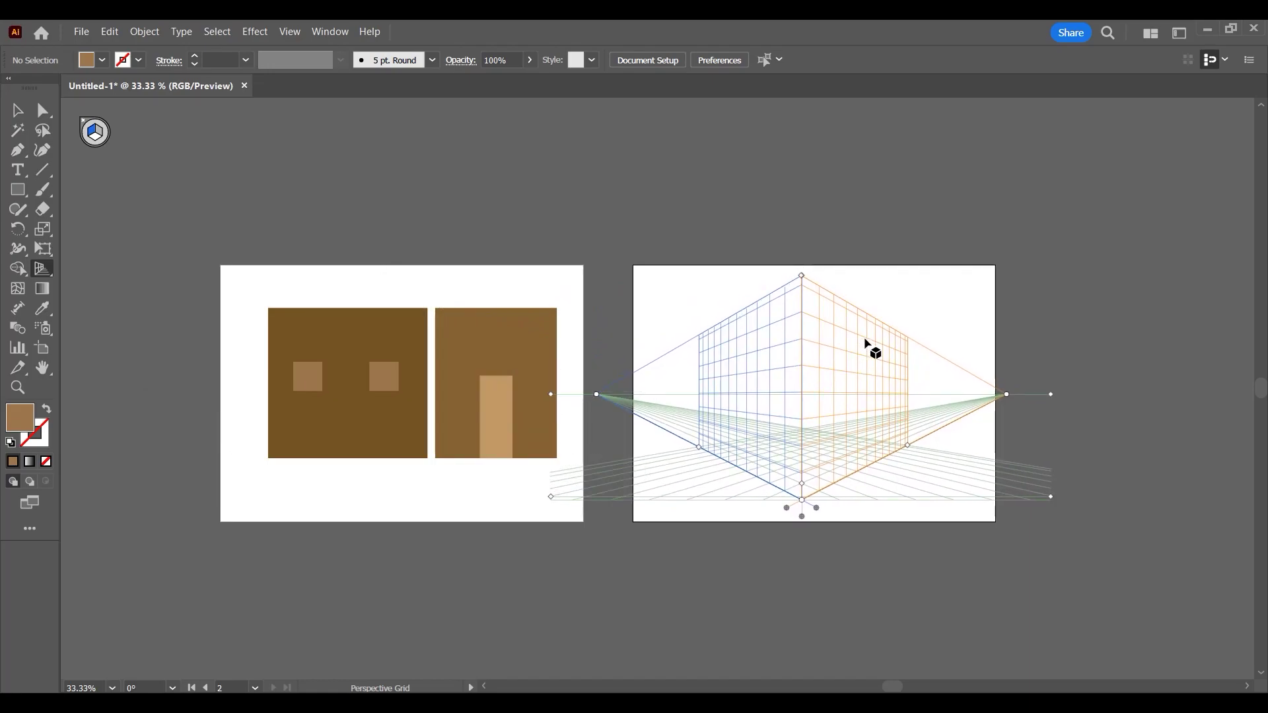
Place the wall with its door on the orange right grid plane using Perspective Selection, aligned with the grid's central vertical edge.
click(99, 134)
click(49, 276)
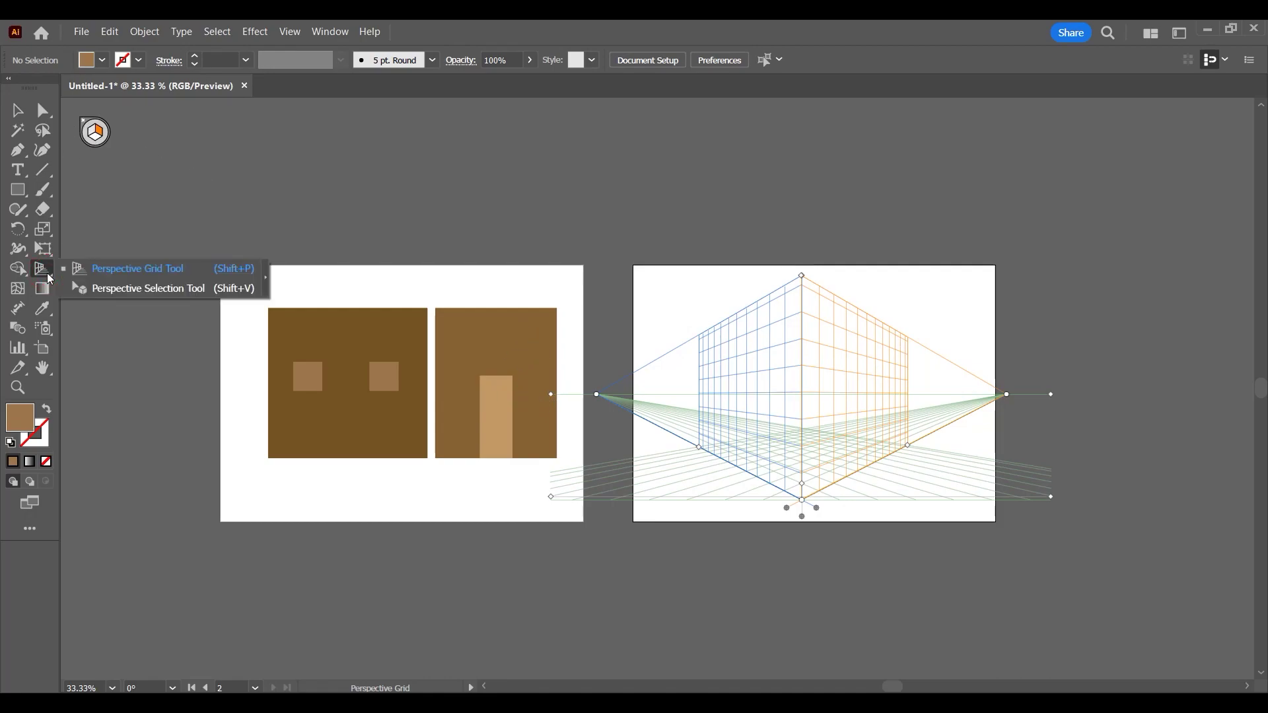
click(125, 293)
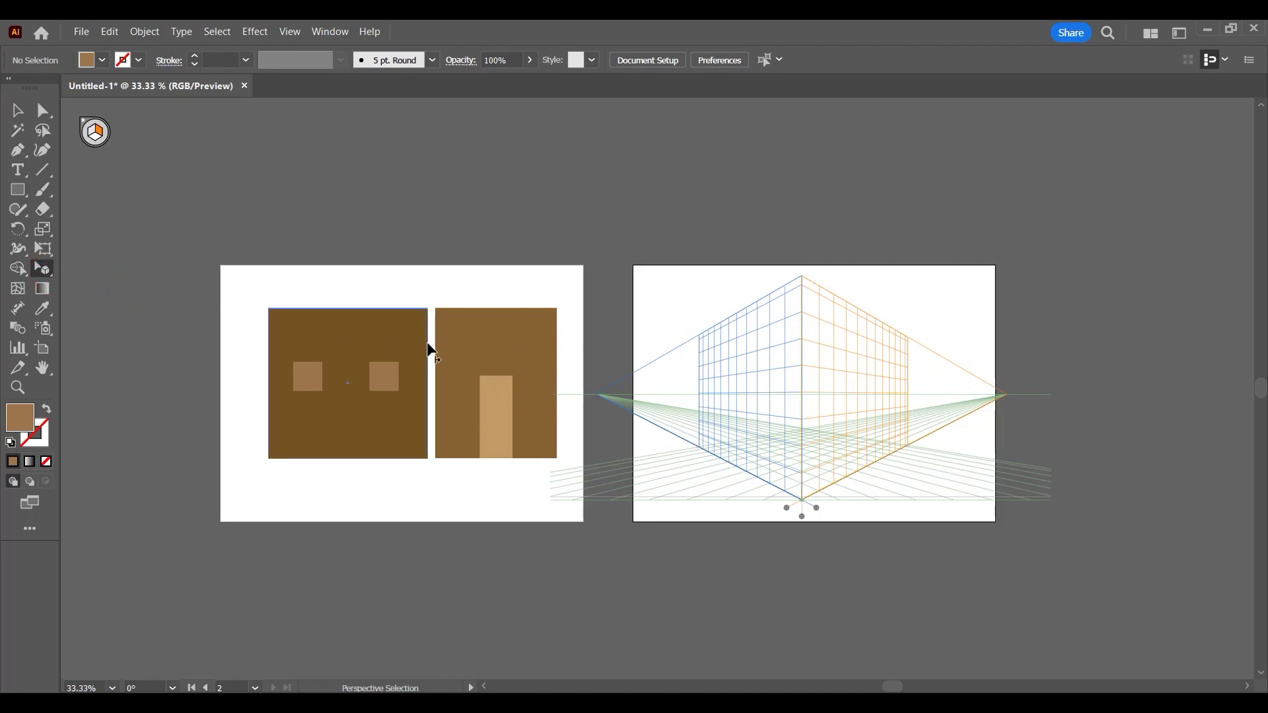
drag(444, 291, 560, 476)
drag(537, 422, 850, 448)
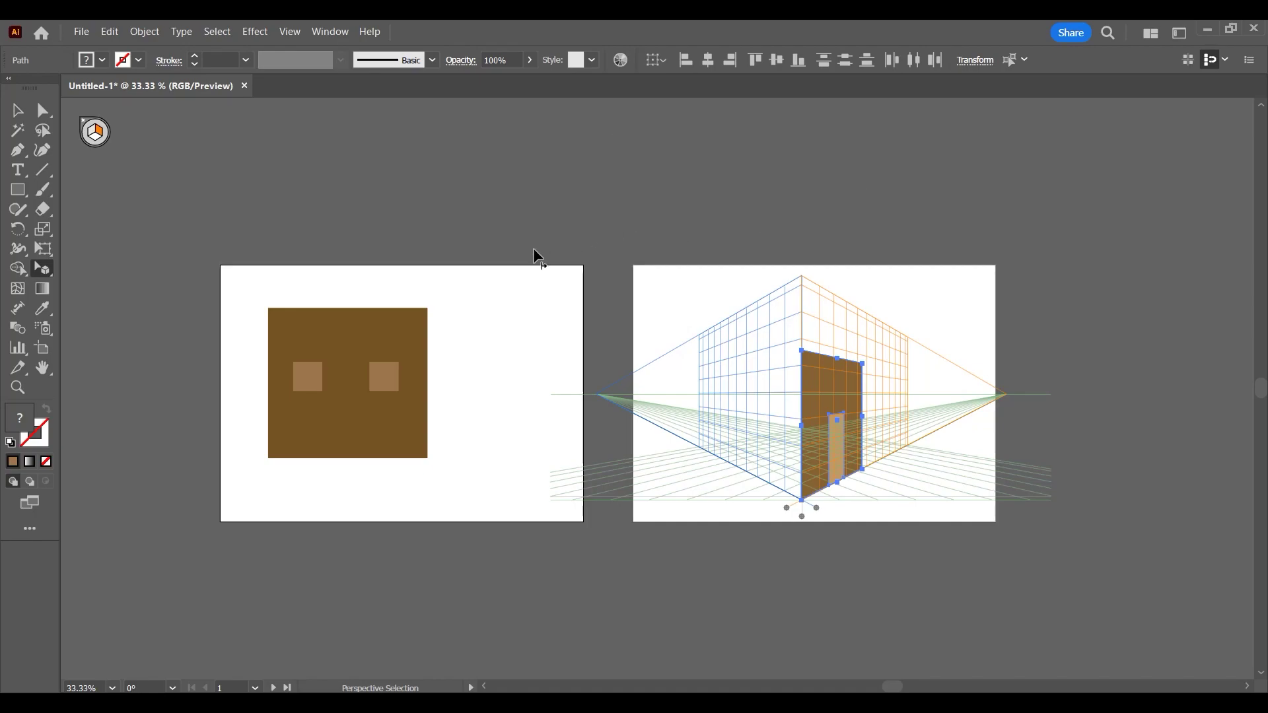
Place the wall with two windows on the blue left grid plane so it meets the door wall at the central edge.
drag(220, 266, 429, 460)
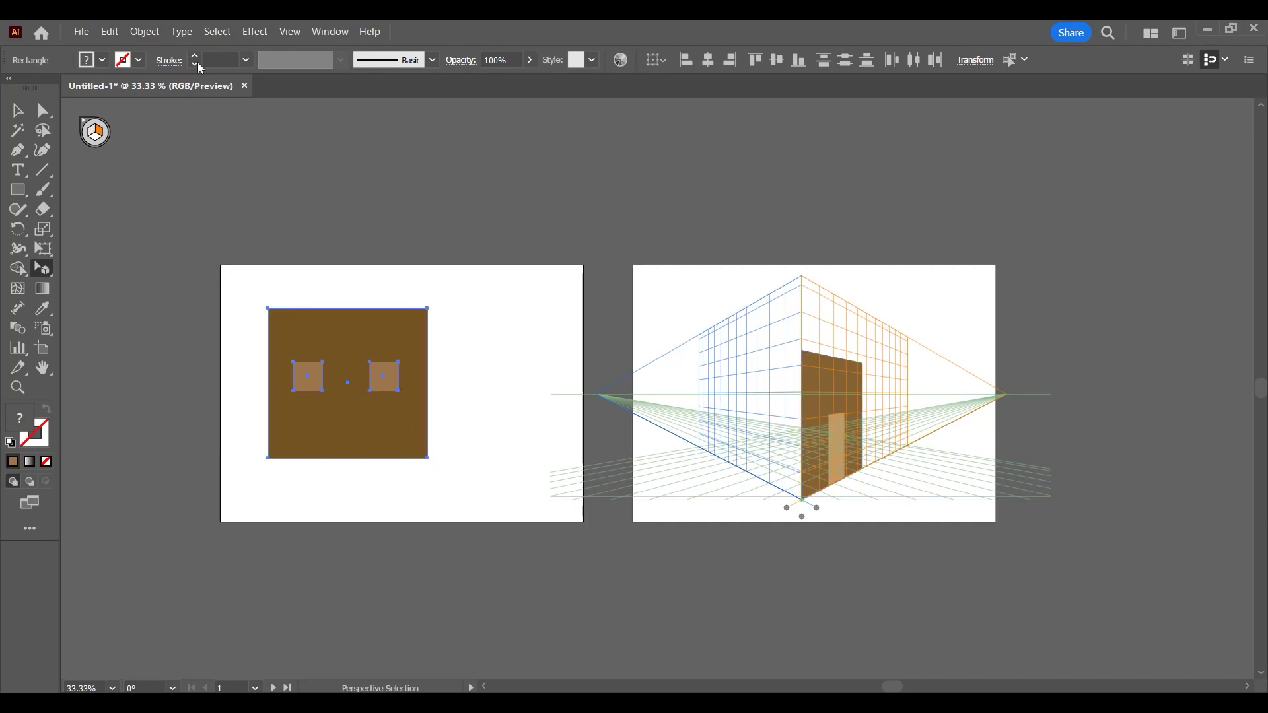
click(91, 135)
click(252, 286)
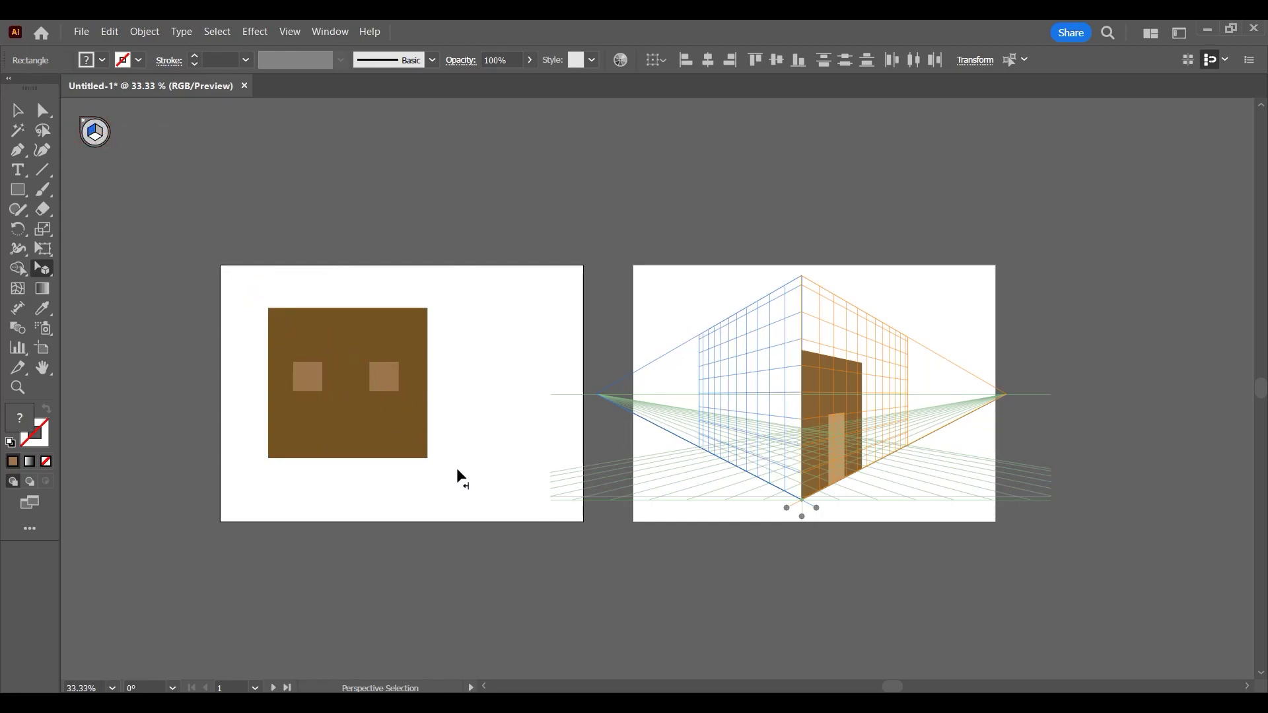
drag(399, 436, 784, 468)
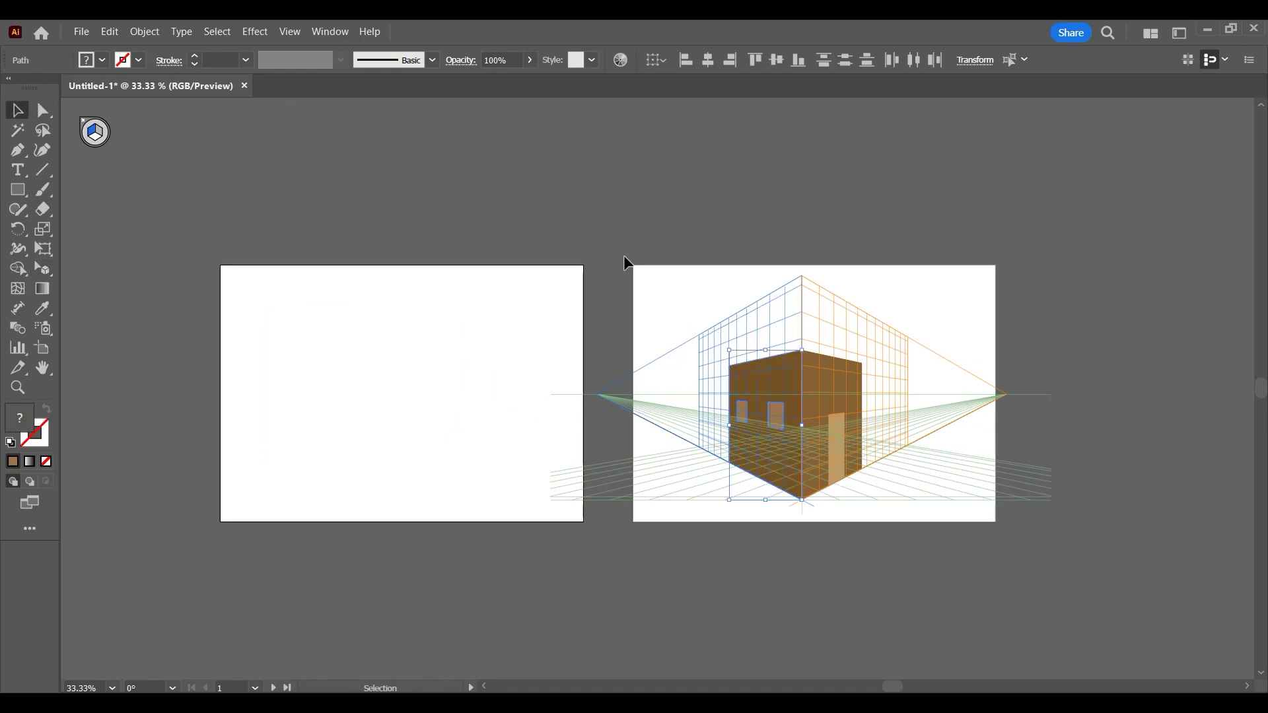
Hide the perspective grid, move the whole building up and slightly right on the second artboard, and deselect it.
key(ctrl+shift+i)
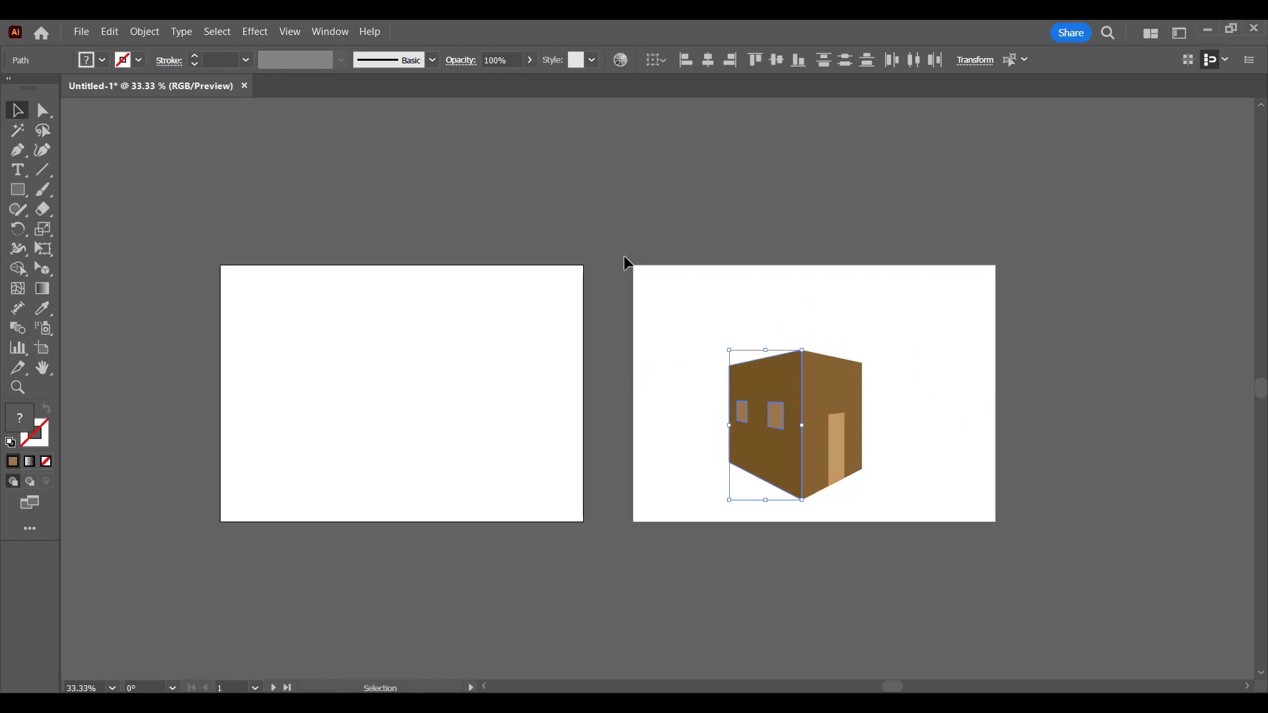
click(626, 262)
key(ctrl+0)
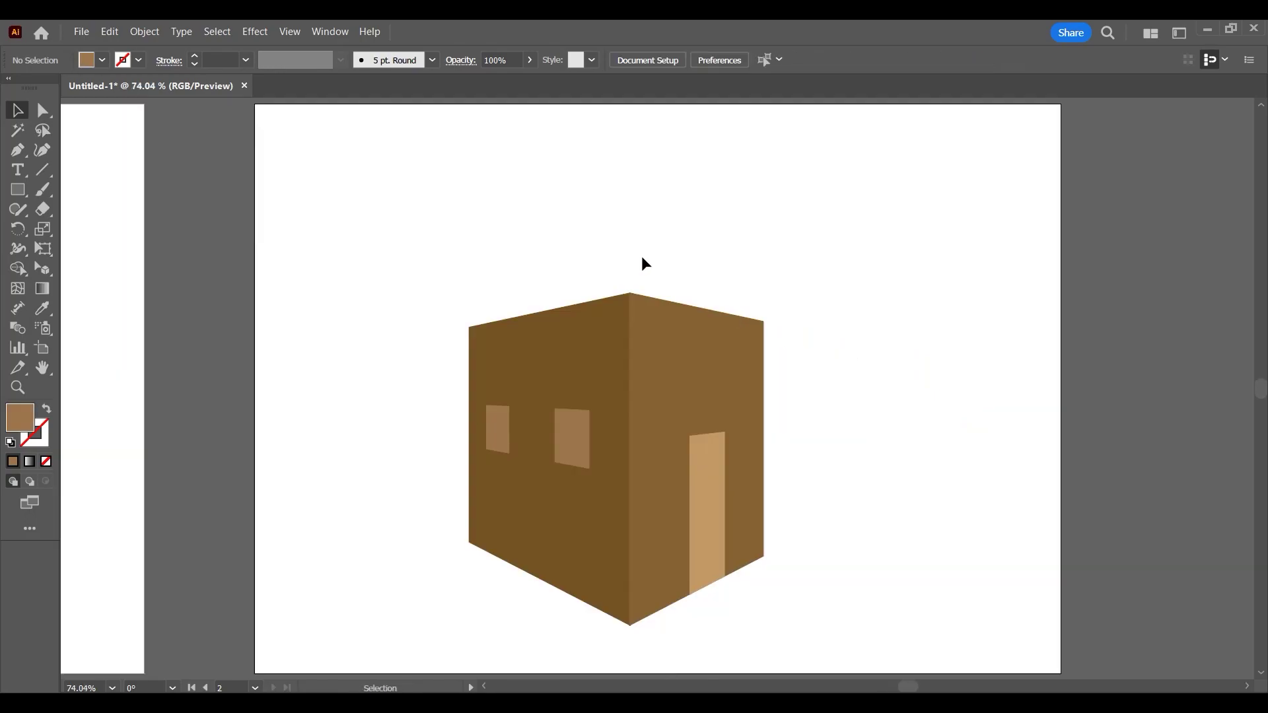
drag(473, 264, 921, 561)
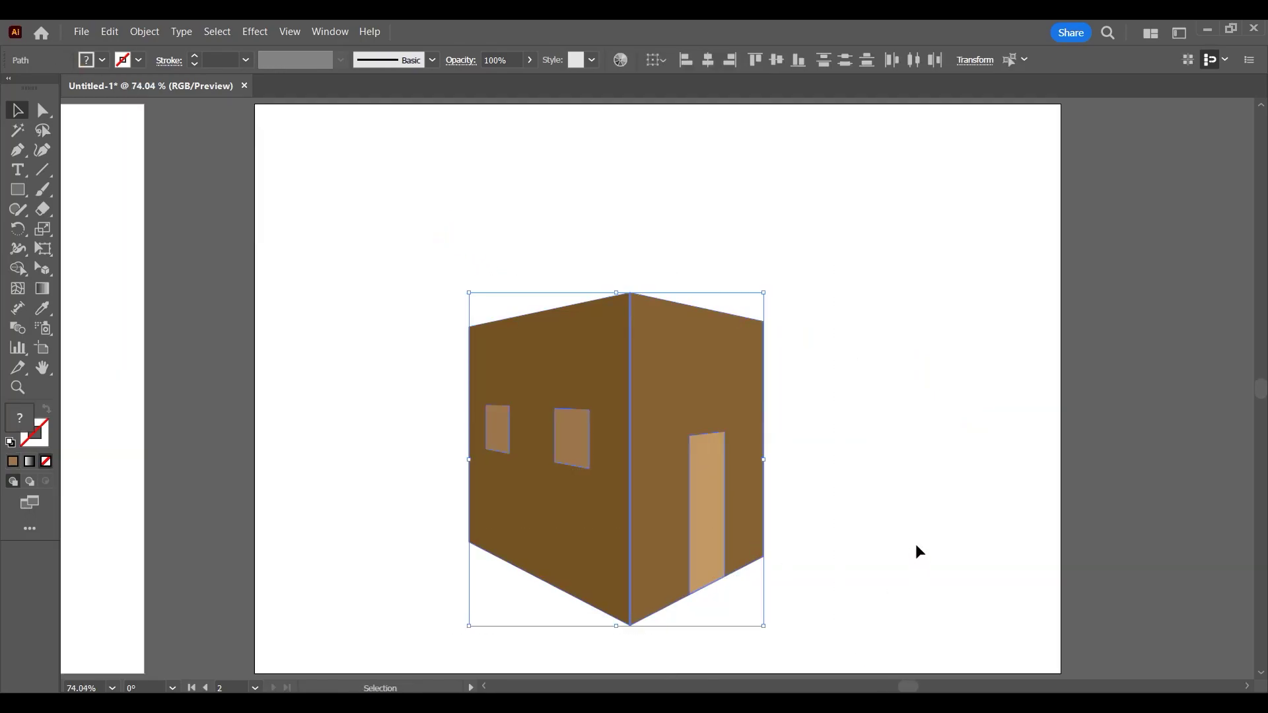
drag(693, 377, 742, 295)
click(975, 213)
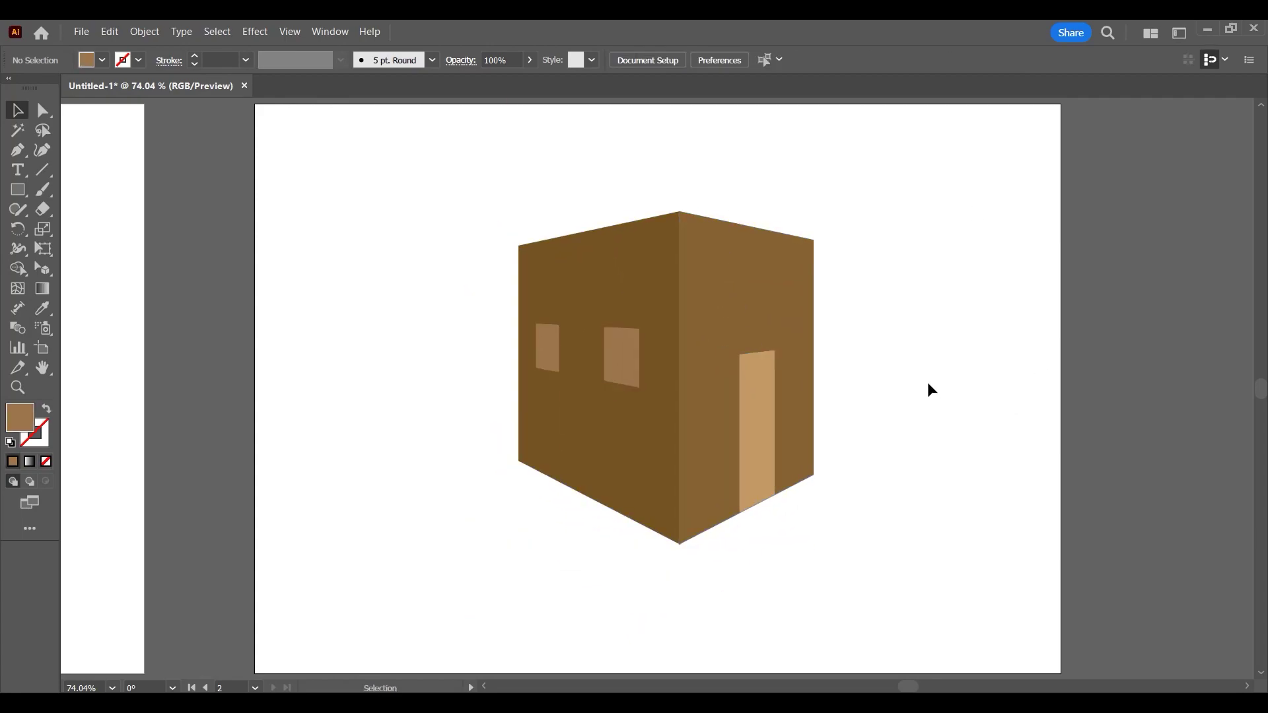